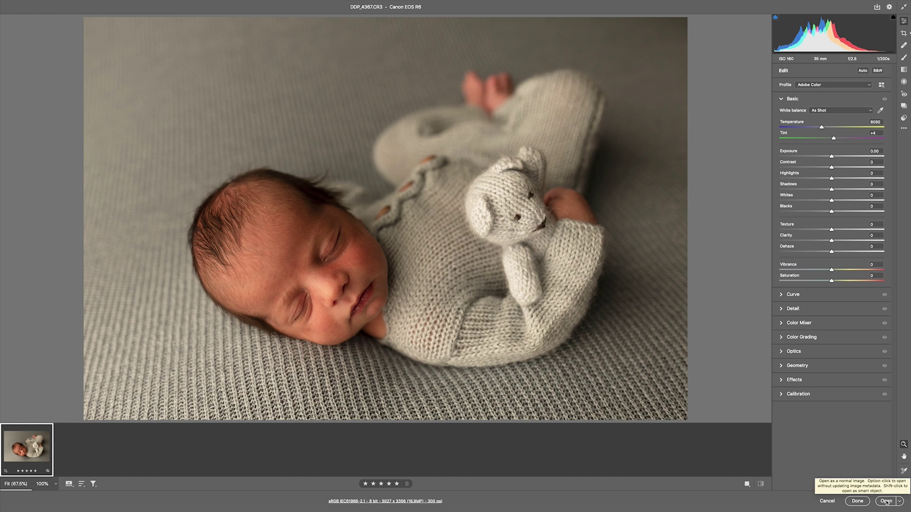
Step: Open DDP_4367.CR3 from Camera Raw into Photoshop with the default Basic settings
left_click(886, 501)
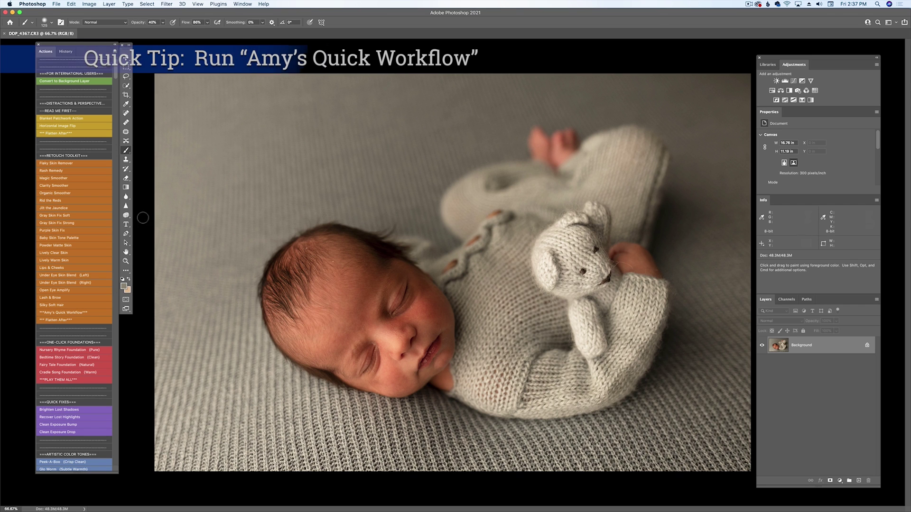
Step: Run the Flaky Skin Remover, Clarity Smoother, Rid the Reds, Gray Skin Fix Strong, Lips & Cheeks and Lash & Brow actions
left_click(79, 164)
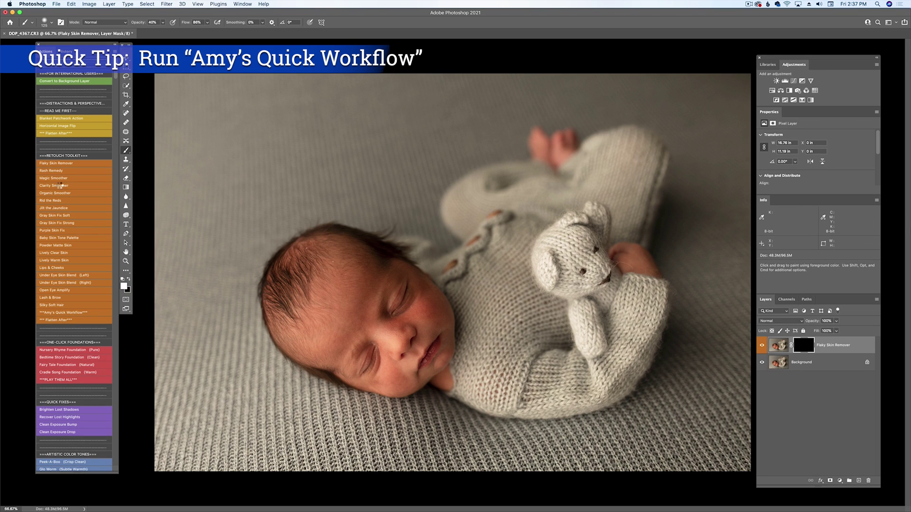
left_click(58, 185)
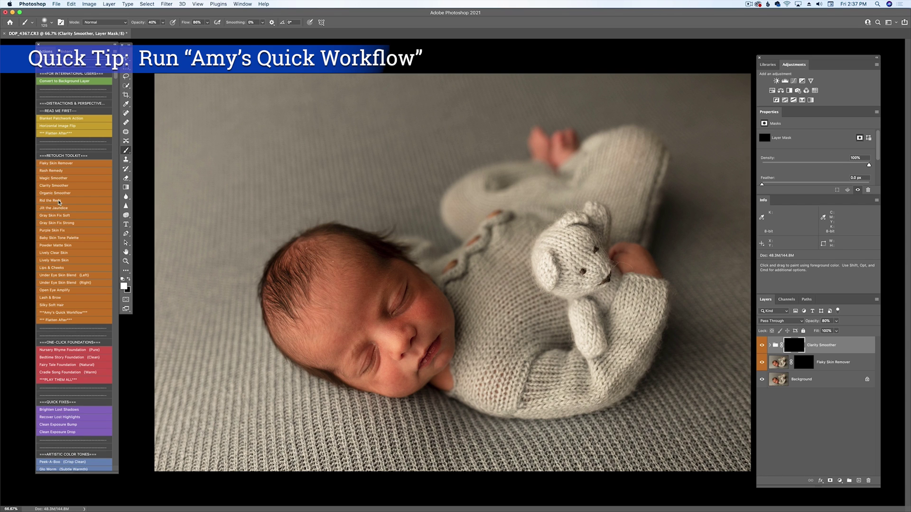
left_click(59, 201)
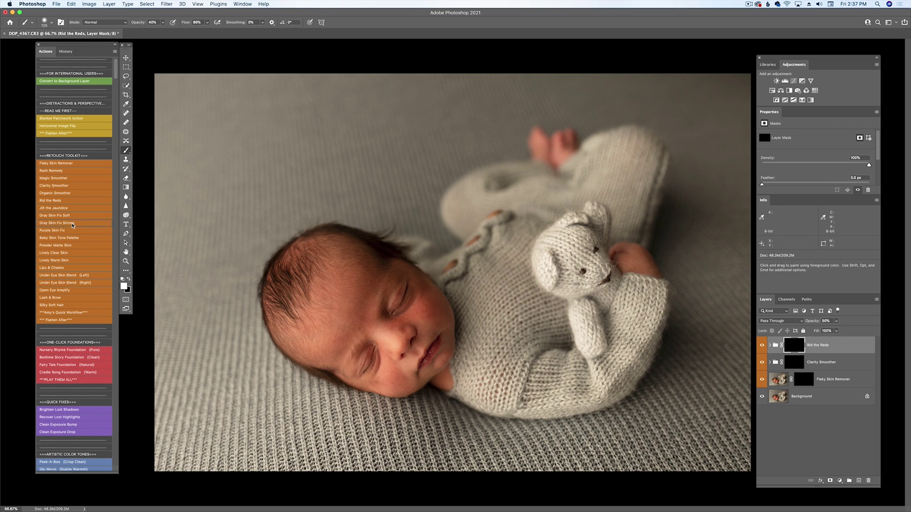
left_click(72, 224)
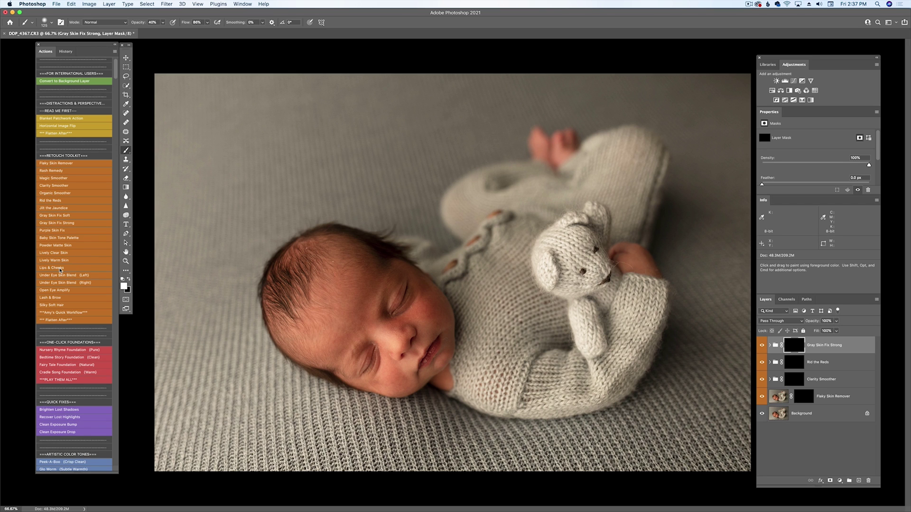
left_click(60, 269)
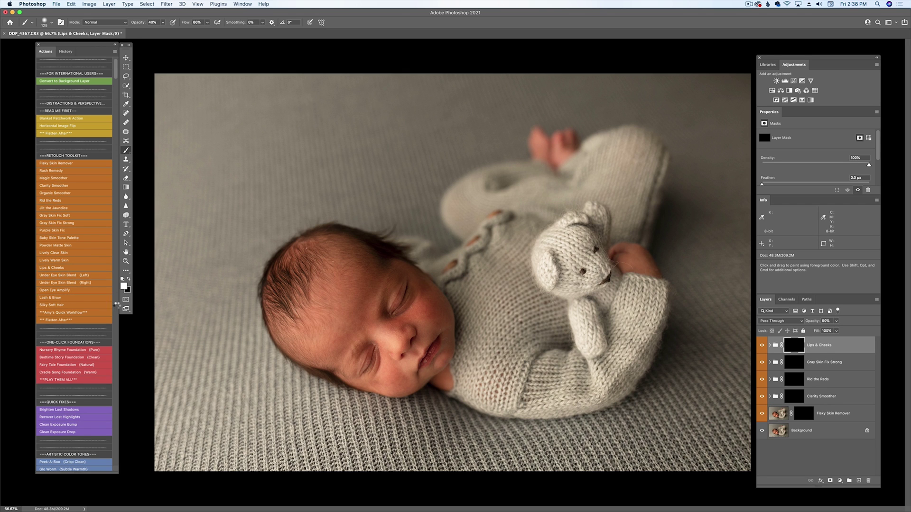
left_click(113, 300)
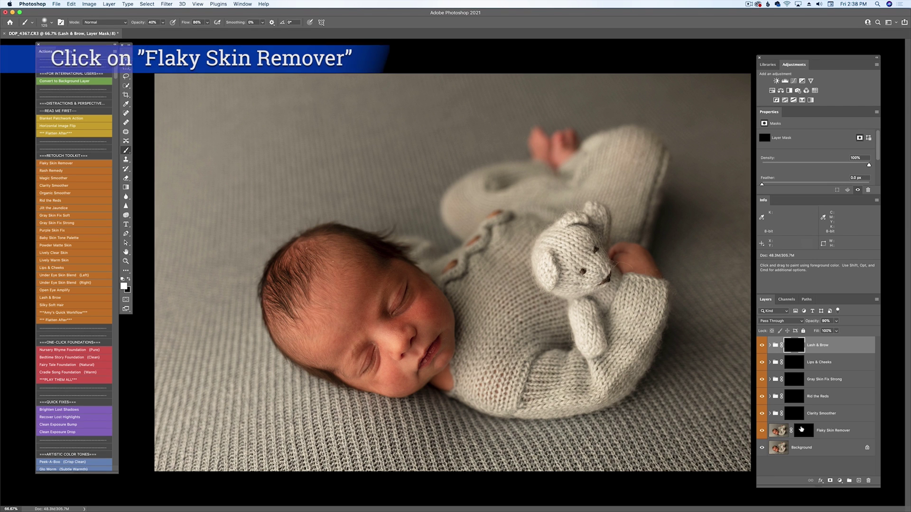
Step: At 100% zoom, paint the Flaky Skin Remover mask with a small 100%-opacity brush around the eye and cheek
left_click(801, 430)
key("super+1")
key("5")
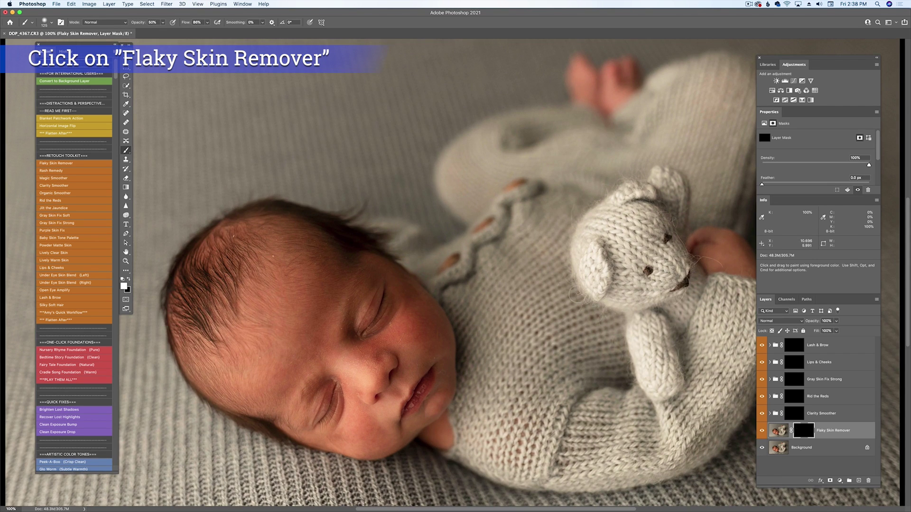
key("0")
key("bracketleft")
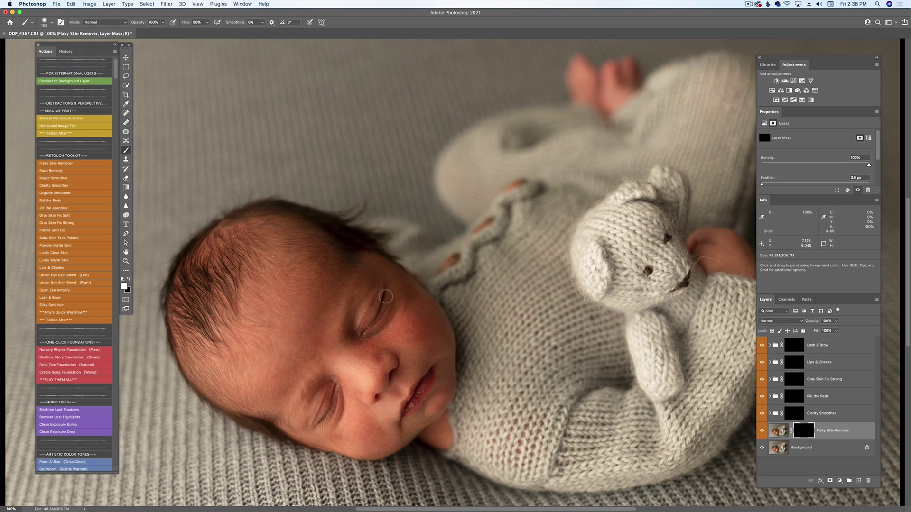
key("bracketleft")
key("bracketleft")
key("bracketleft")
key("bracketleft")
key("bracketleft")
key("bracketleft")
mouse_move(344, 315)
left_mouse_down()
mouse_move(342, 330)
mouse_move(361, 340)
left_mouse_up()
left_click_drag(433, 354, 436, 357)
Step: Inspect the skin fix at 200% zoom, then zoom back out to the whole baby
scroll(303, 493, "down", 3)
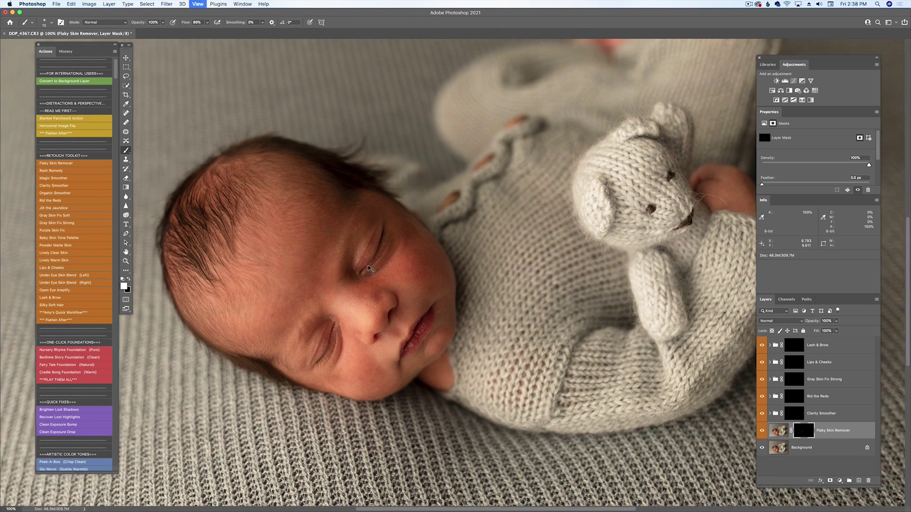
key("super+equal")
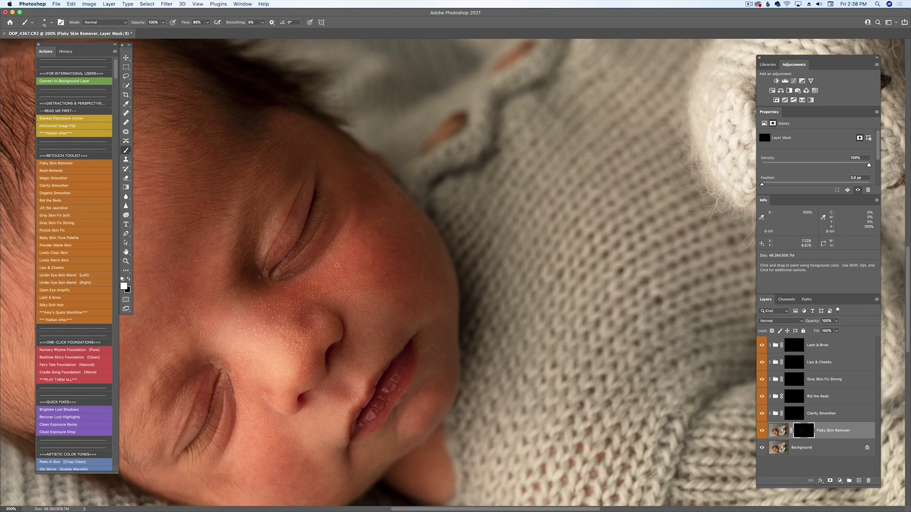
scroll(472, 293, "down", 1)
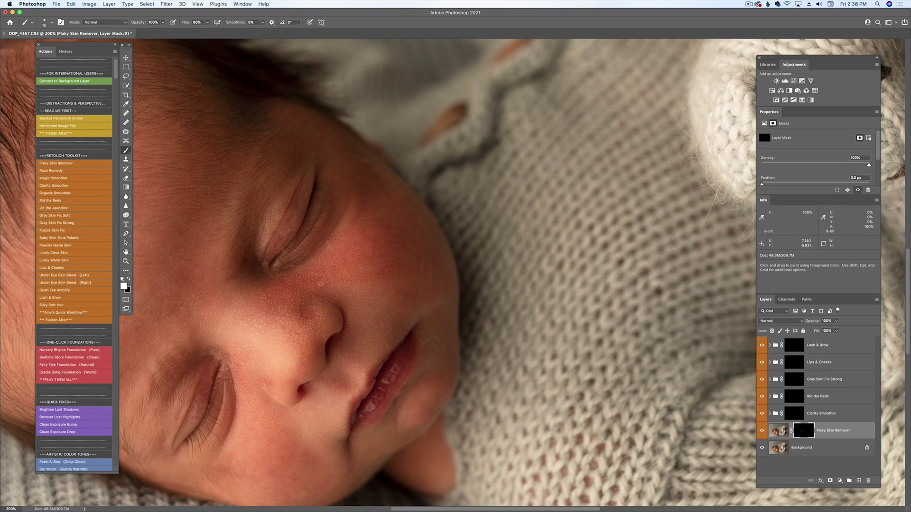
key("super+minus")
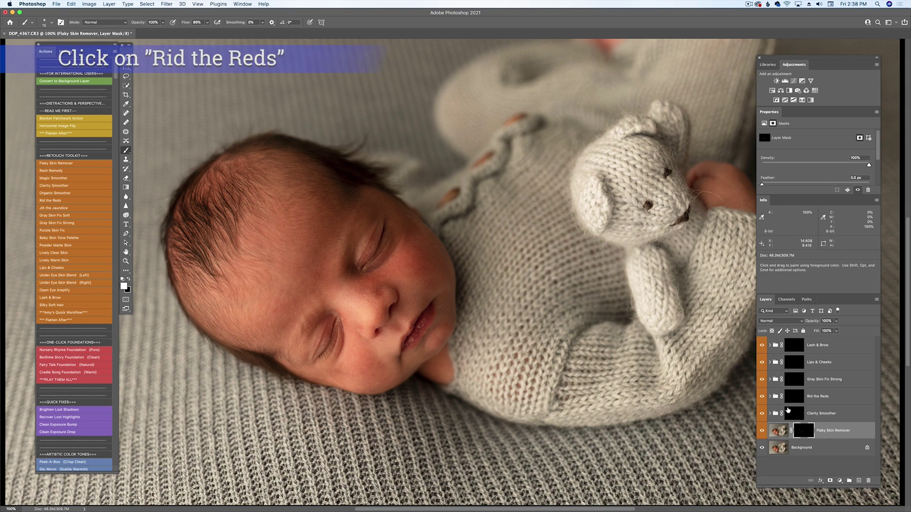
Step: Paint the Rid the Reds mask over the flushed cheek with a large brush at 40% opacity
left_click(818, 396)
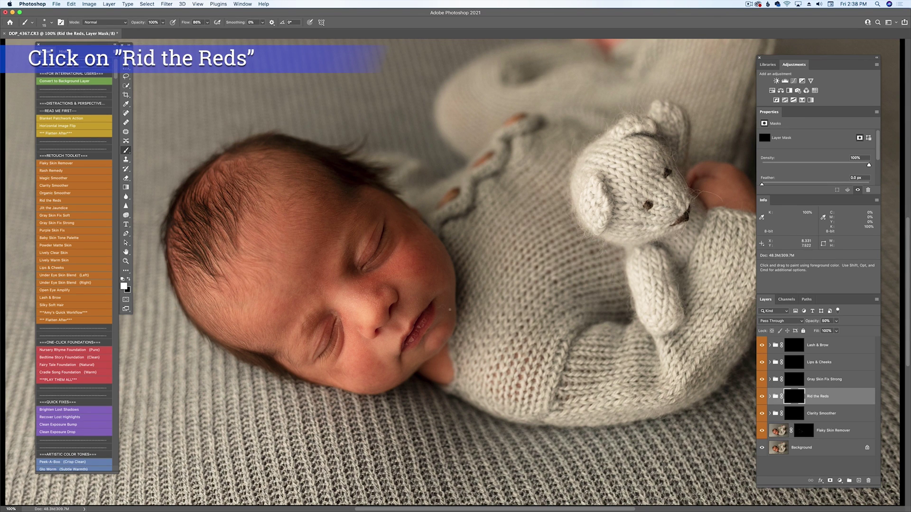
key("4")
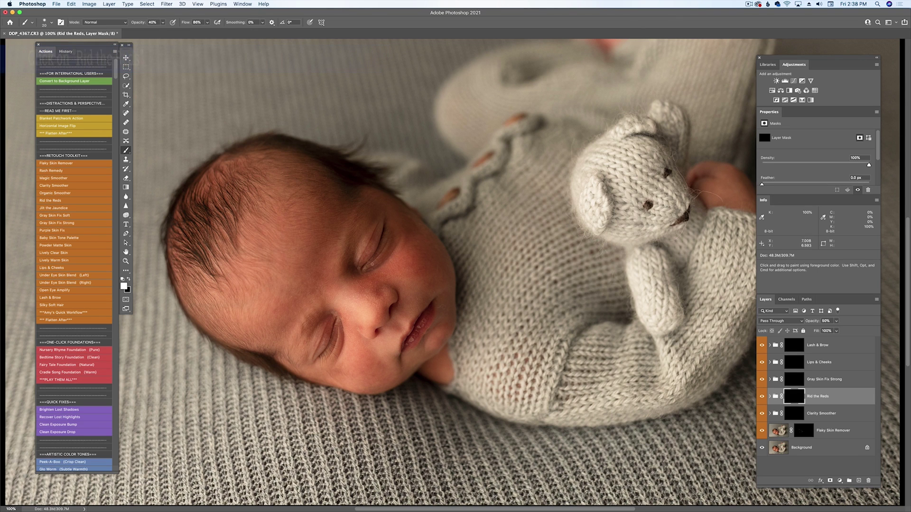
key("bracketright")
key("bracketright")
key("bracketright")
key("bracketright")
key("bracketright")
key("bracketright")
key("bracketright")
key("bracketright")
key("bracketright")
key("bracketright")
key("bracketright")
left_click(371, 293)
key("bracketright")
left_click(375, 370)
key("bracketright")
key("bracketright")
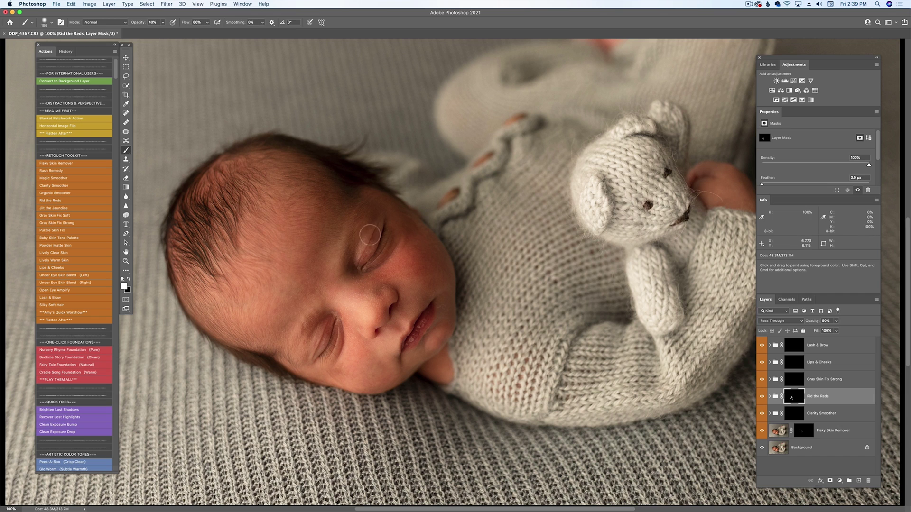
key("bracketleft")
key("bracketleft")
key("bracketleft")
key("bracketleft")
key("bracketright")
key("bracketright")
Step: Paint the Gray Skin Fix Strong mask near the chin and under the eye, resizing the brush as needed
left_click(795, 381)
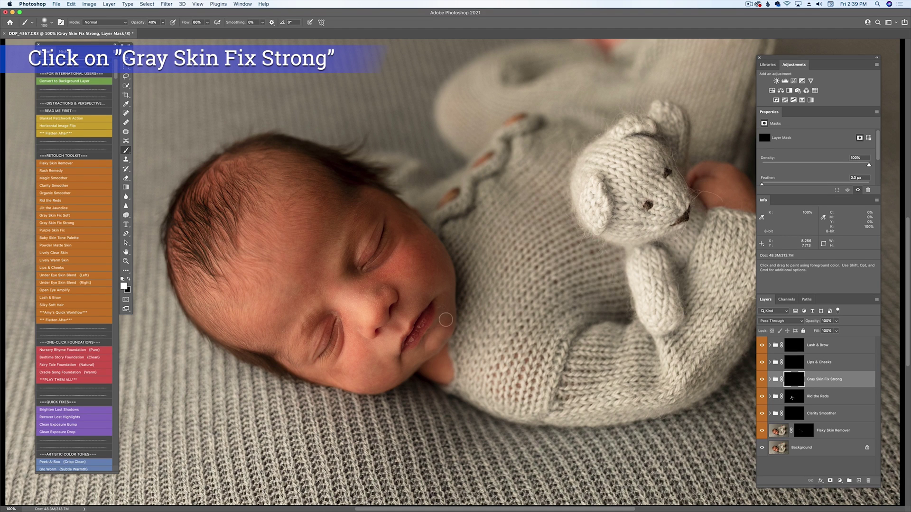
mouse_move(445, 319)
left_mouse_down()
mouse_move(432, 340)
mouse_move(387, 363)
left_mouse_up()
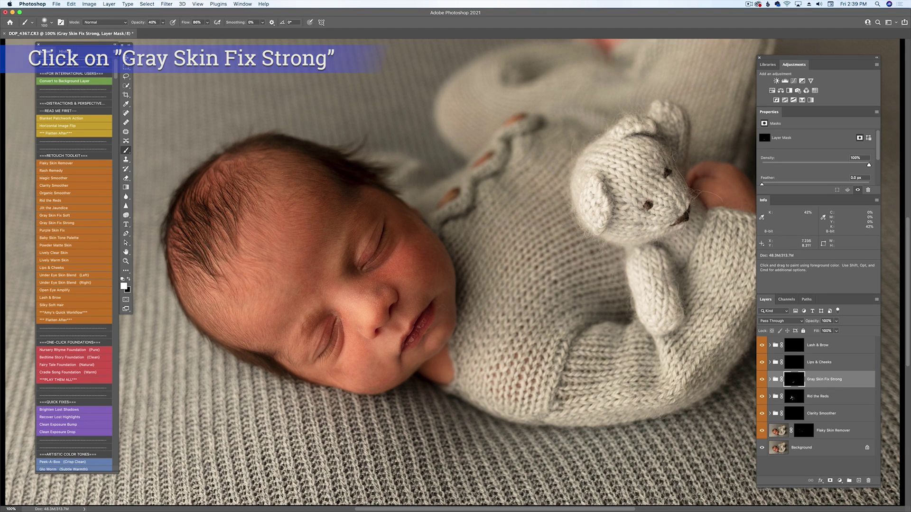
key("bracketright")
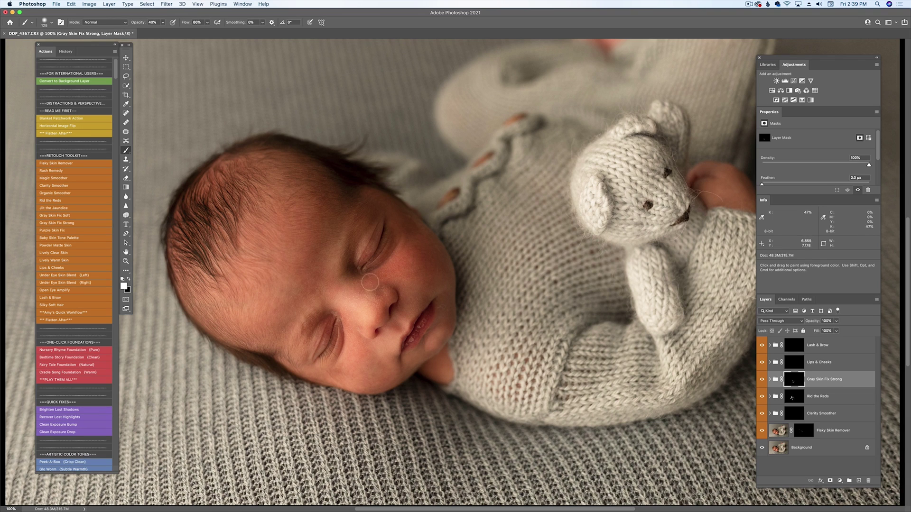
left_click_drag(365, 277, 335, 281)
key("bracketleft")
key("bracketleft")
key("bracketleft")
key("bracketleft")
key("bracketright")
key("bracketright")
key("bracketright")
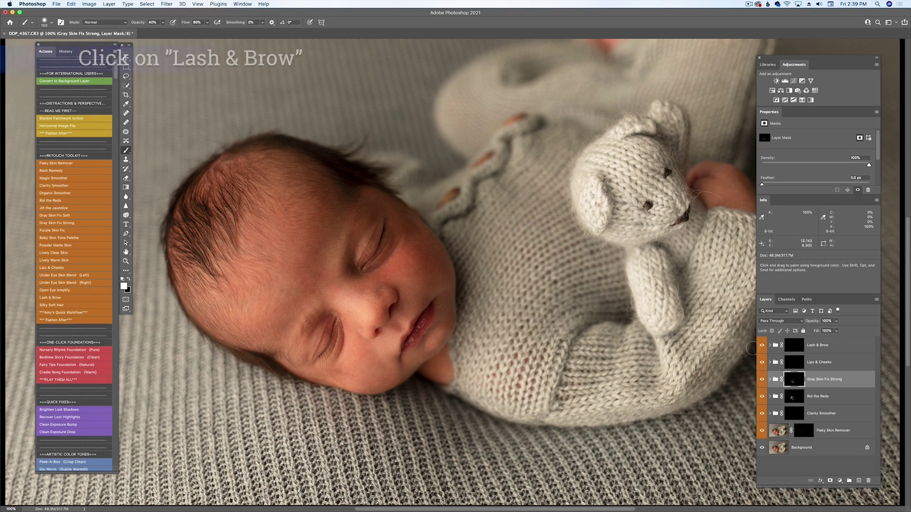
Step: At 200% zoom, brush the Lash & Brow mask along the closed eyelashes with a fine tip, undoing a stray stroke
left_click(791, 347)
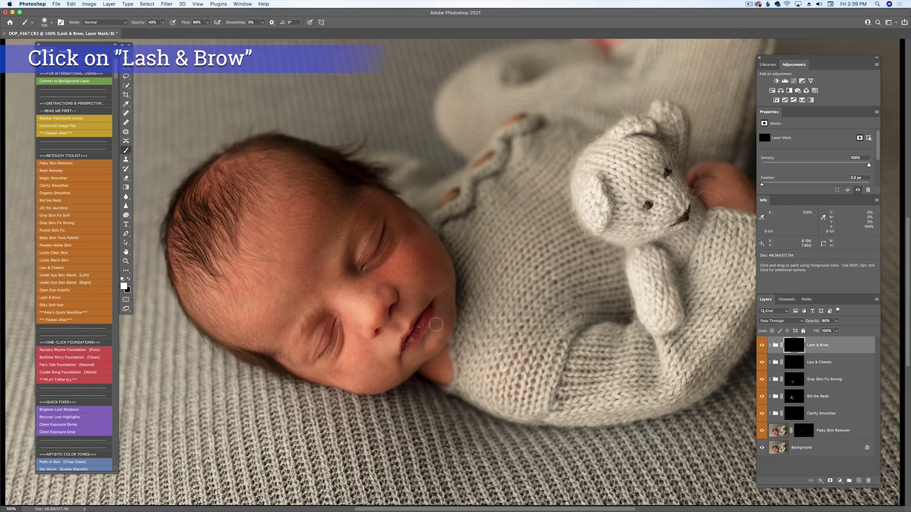
key("bracketleft")
key("bracketleft")
key("bracketleft")
key("bracketleft")
key("bracketleft")
key("bracketleft")
key("bracketleft")
key("bracketleft")
key("super+equal")
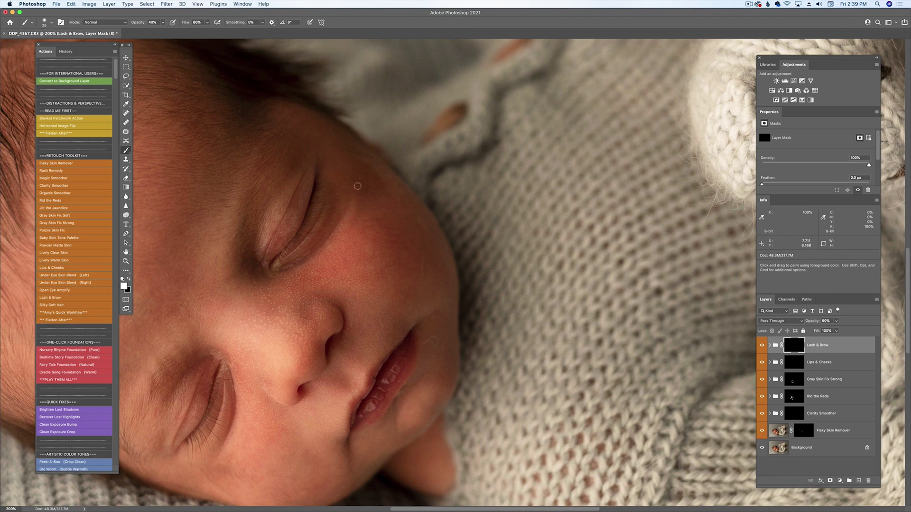
key("bracketleft")
key("bracketleft")
left_click_drag(214, 378, 192, 432)
key("super+z")
key("x")
key("bracketright")
key("x")
key("bracketleft")
Step: Paint the Lips & Cheeks mask across the cheek with an enlarged brush, then zoom out
left_click(782, 362)
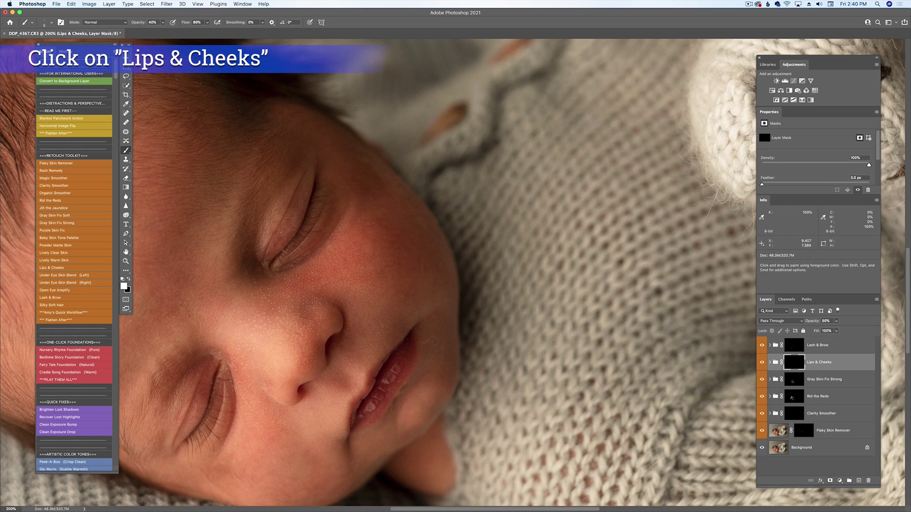
key("bracketright")
key("bracketright")
key("bracketright")
key("bracketright")
key("bracketright")
key("bracketright")
key("bracketright")
key("bracketright")
key("bracketright")
key("bracketright")
key("bracketright")
key("bracketright")
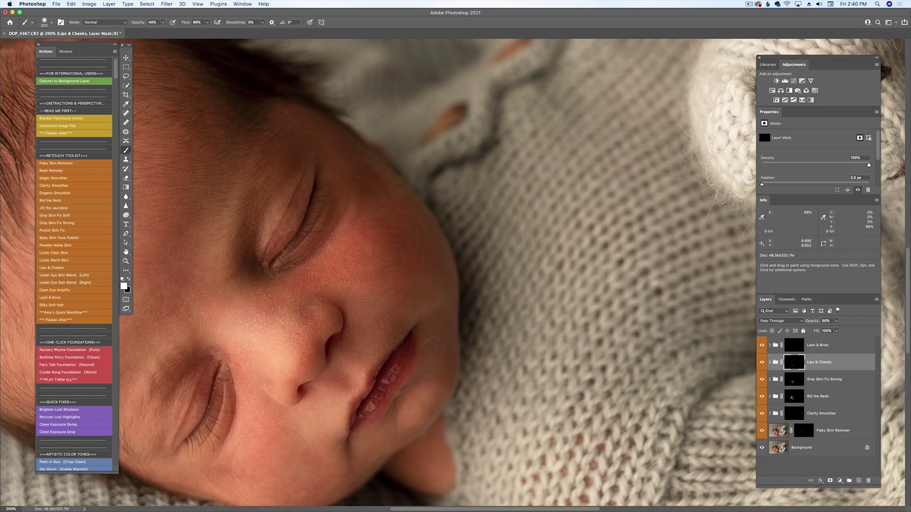
mouse_move(383, 284)
left_mouse_down()
mouse_move(377, 240)
mouse_move(427, 276)
left_mouse_up()
key("super+minus")
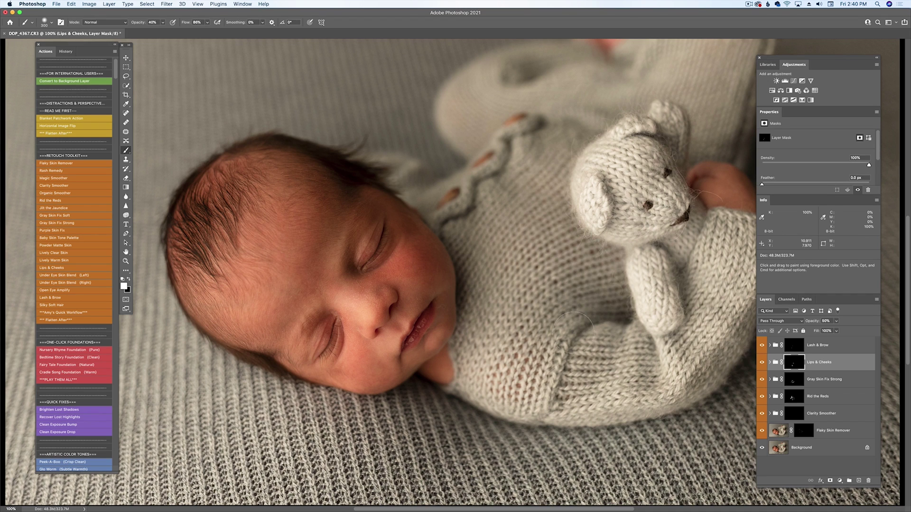
Step: Paint the Clarity Smoother mask at 100% over the forehead, cheek and chin, adjusting brush size
left_click(795, 416)
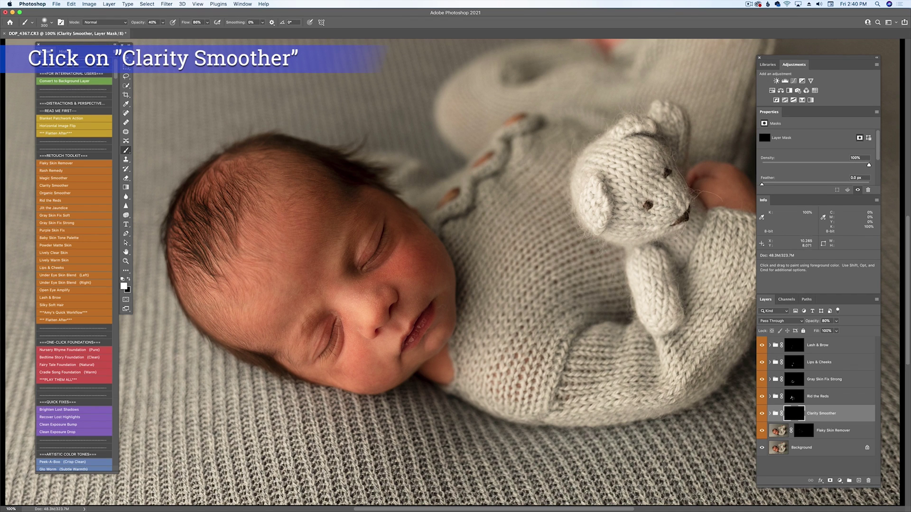
key("0")
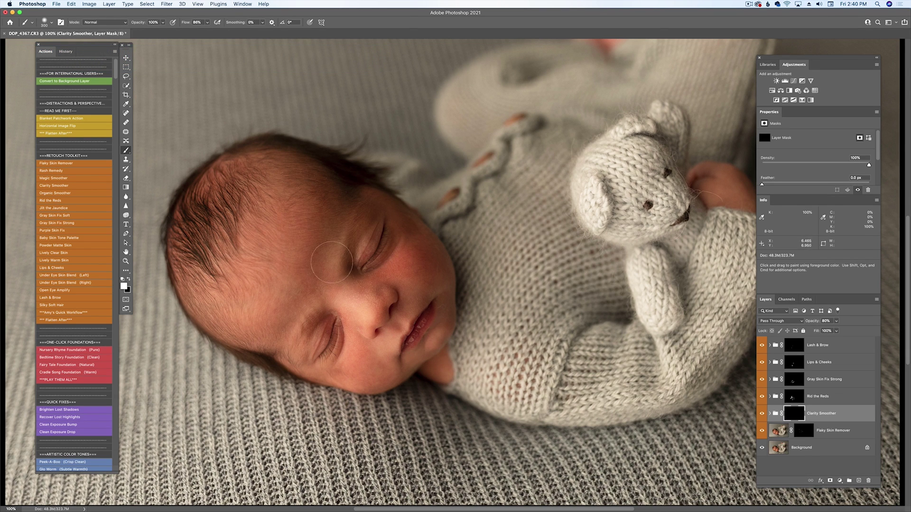
mouse_move(328, 206)
left_mouse_down()
mouse_move(322, 261)
mouse_move(293, 302)
left_mouse_up()
key("bracketleft")
key("bracketleft")
mouse_move(291, 328)
left_mouse_down()
mouse_move(359, 285)
mouse_move(383, 285)
mouse_move(403, 231)
mouse_move(412, 277)
mouse_move(433, 264)
mouse_move(395, 223)
left_mouse_up()
key("bracketleft")
key("bracketleft")
key("bracketleft")
key("bracketright")
key("bracketleft")
key("bracketleft")
key("bracketleft")
key("bracketleft")
Step: Lower the Clarity Smoother group's opacity to about 55%
left_click(837, 323)
left_click_drag(837, 331, 830, 331)
left_click_drag(830, 331, 827, 331)
left_click(762, 432)
Step: Set the Rid the Reds group to 40% opacity and zoom out to the whole photo
left_click(814, 398)
left_click(836, 322)
left_click_drag(836, 332, 833, 332)
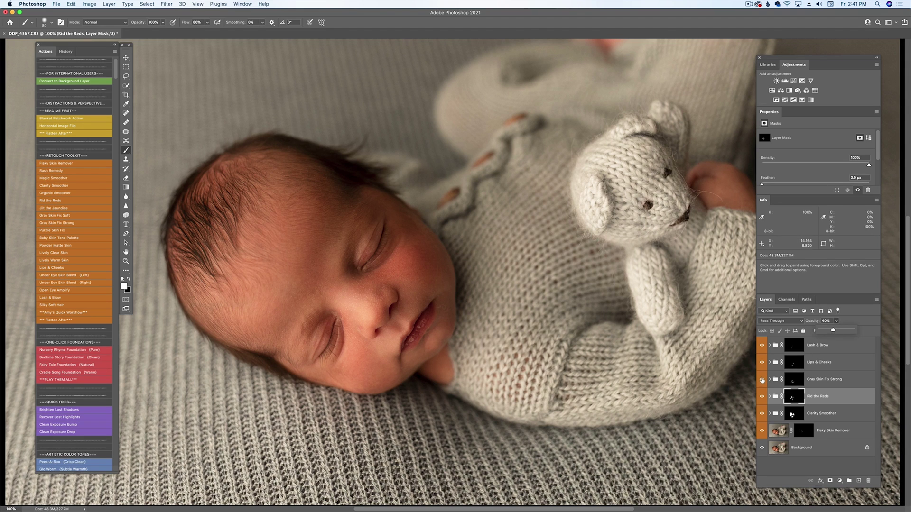
left_click(762, 379)
key("super+minus")
key("super+minus")
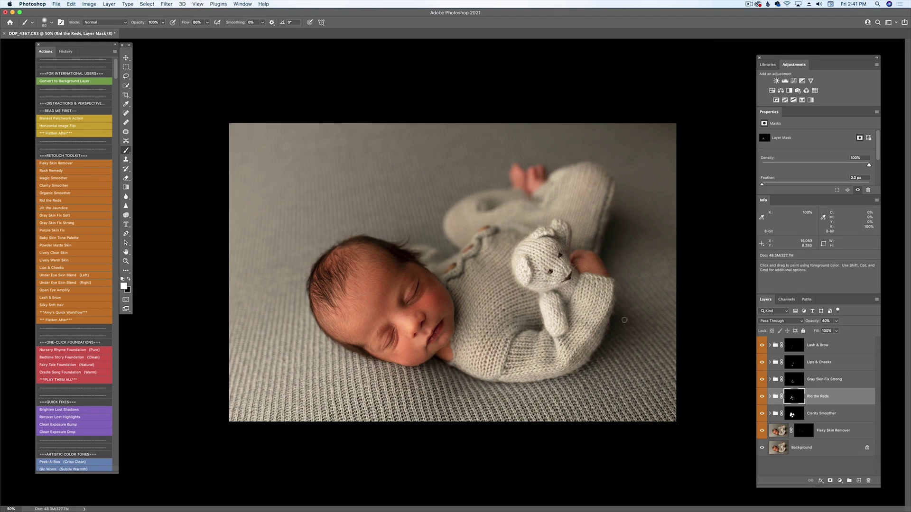
Step: Flatten the retouch layers with Flatten After, then apply the Bedtime Story Foundation action
left_click(70, 136)
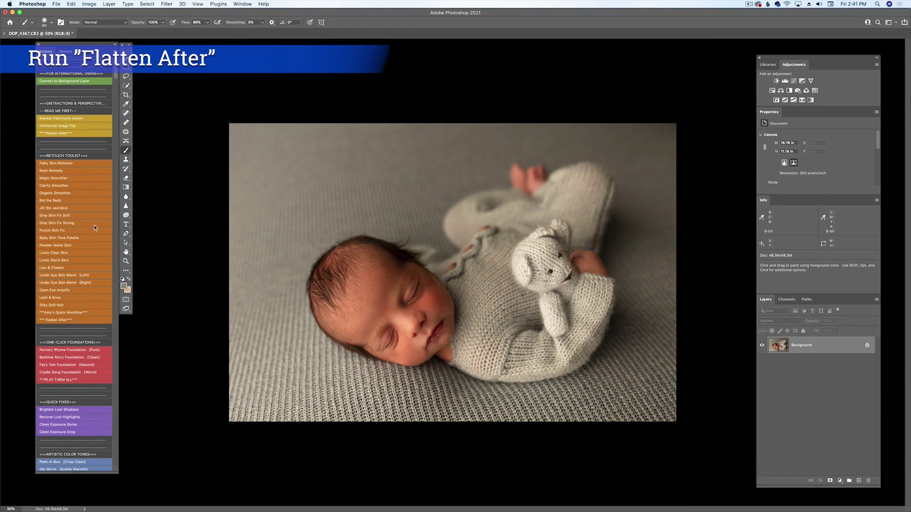
scroll(90, 241, "down", 1)
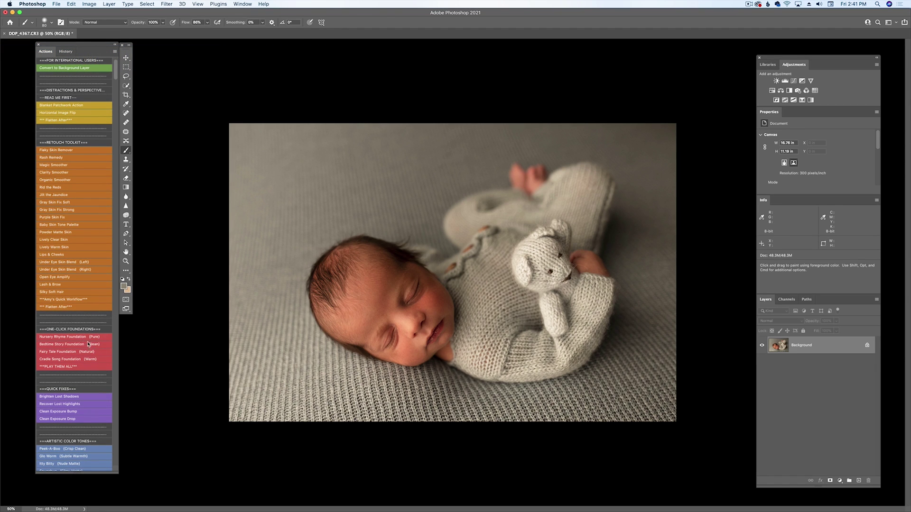
left_click(89, 344)
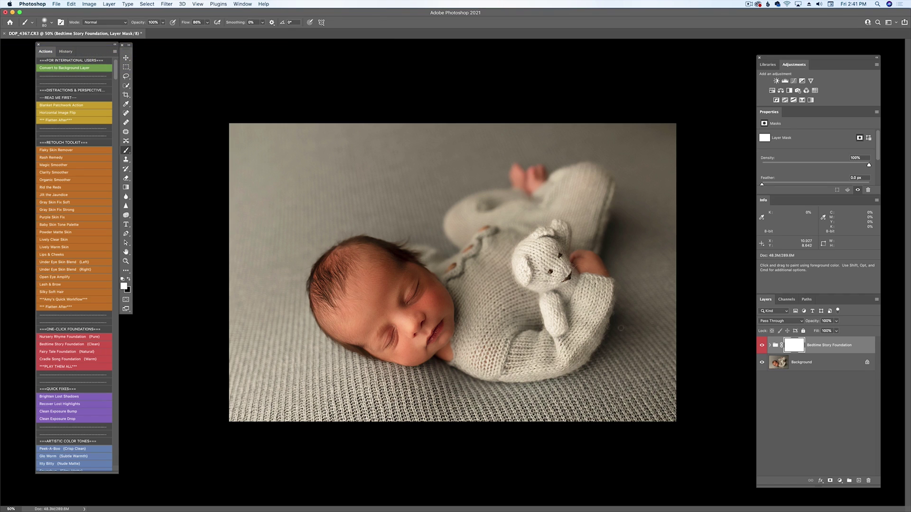
Step: Reduce the Bedtime Story Foundation group's opacity and merge it into the photo with Shift+Cmd+E
left_click(836, 322)
left_click_drag(838, 331, 820, 331)
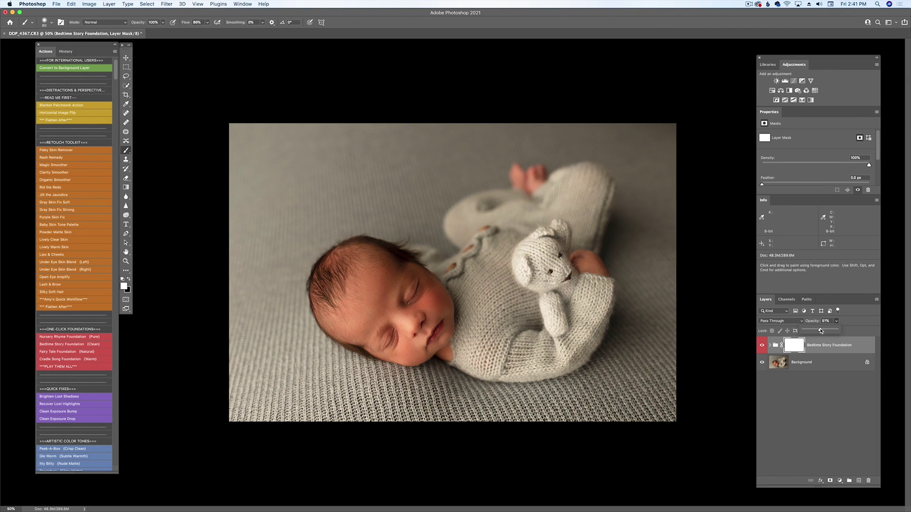
left_click(762, 346)
key("super+shift+e")
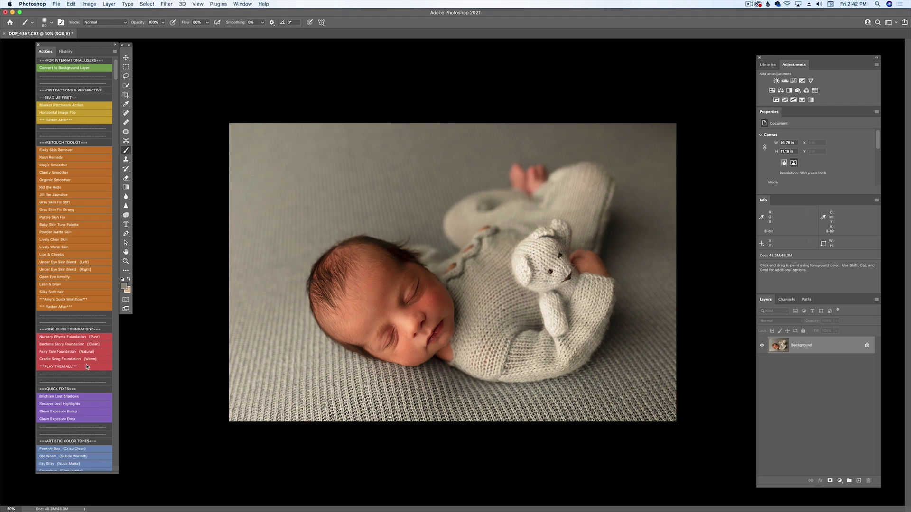
Step: Try the Cabbage Patch tone at 50% opacity, then delete the Cabbage Patch and Wakey Wakey groups
scroll(89, 363, "down", 3)
scroll(91, 356, "down", 3)
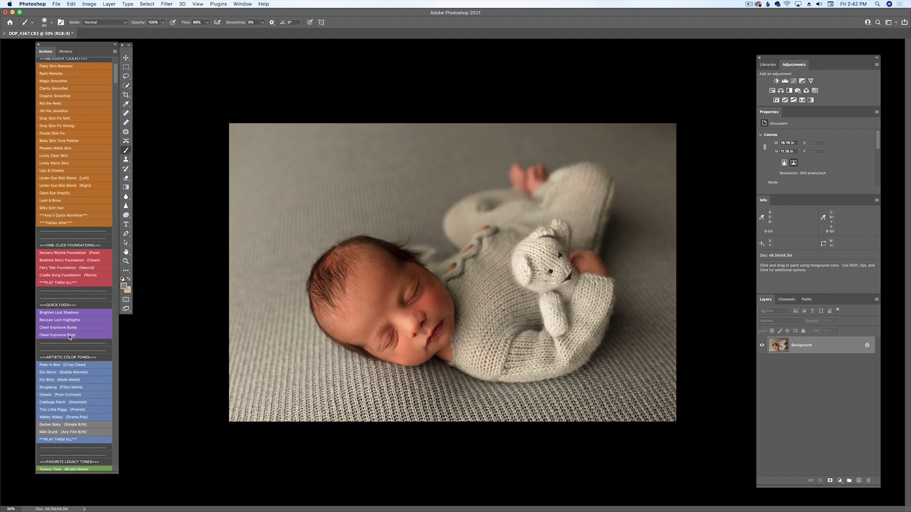
scroll(81, 319, "down", 5)
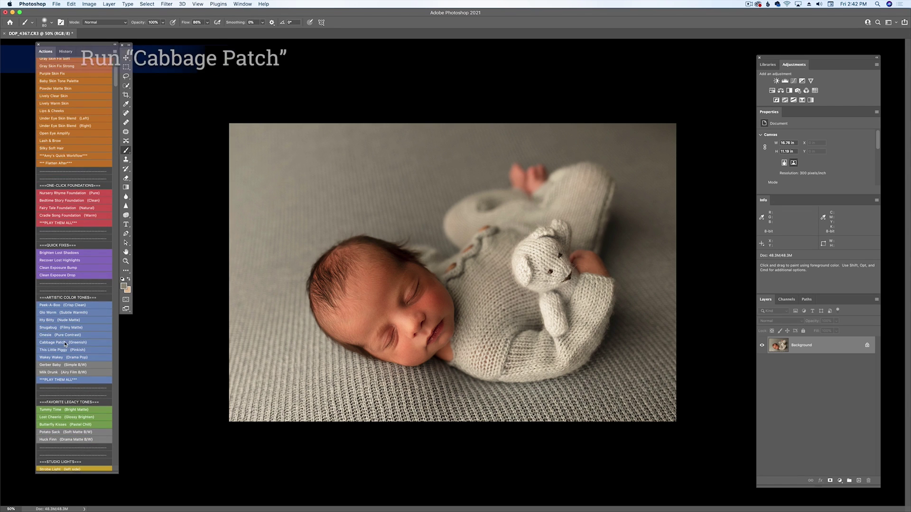
left_click(78, 342)
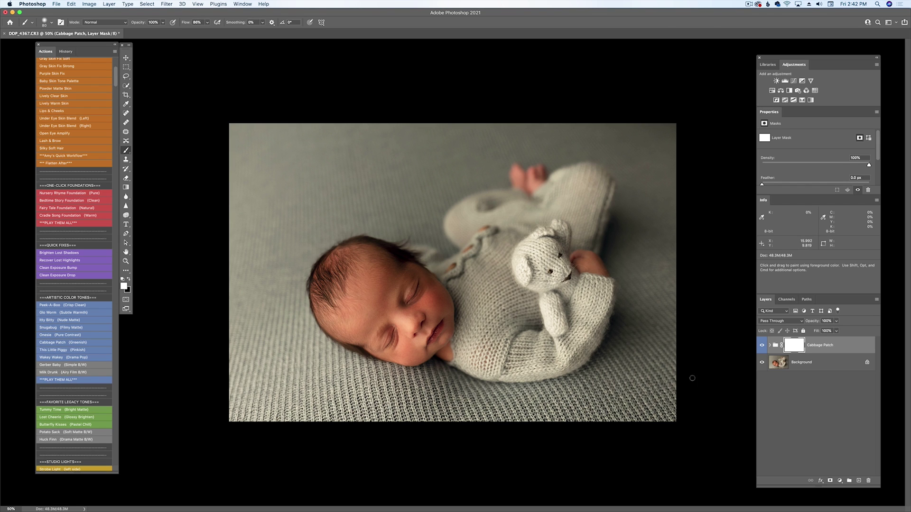
left_click(835, 322)
left_click_drag(837, 330, 820, 332)
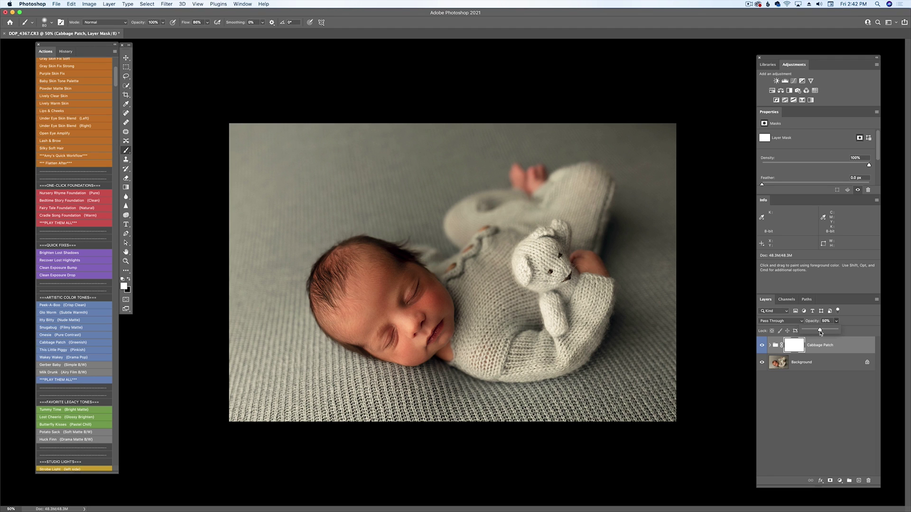
left_click(762, 346)
left_click_drag(828, 348, 869, 481)
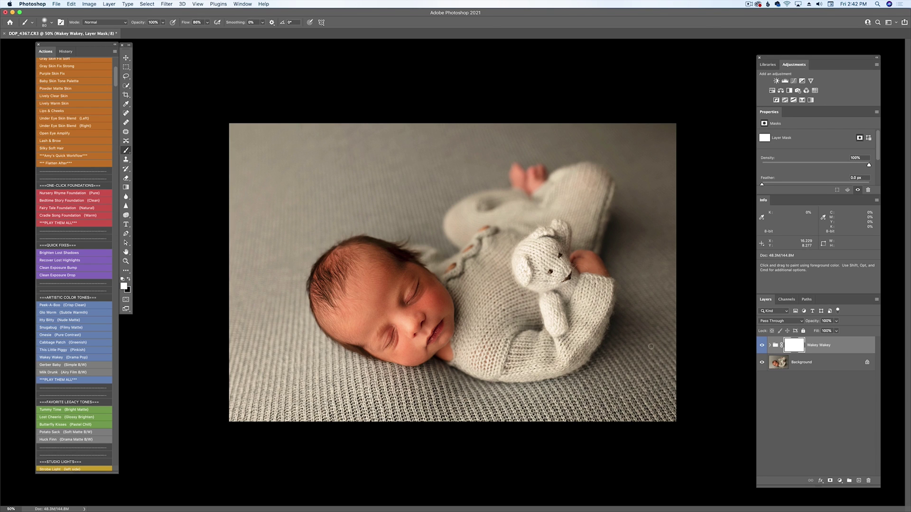
left_click_drag(859, 349, 868, 481)
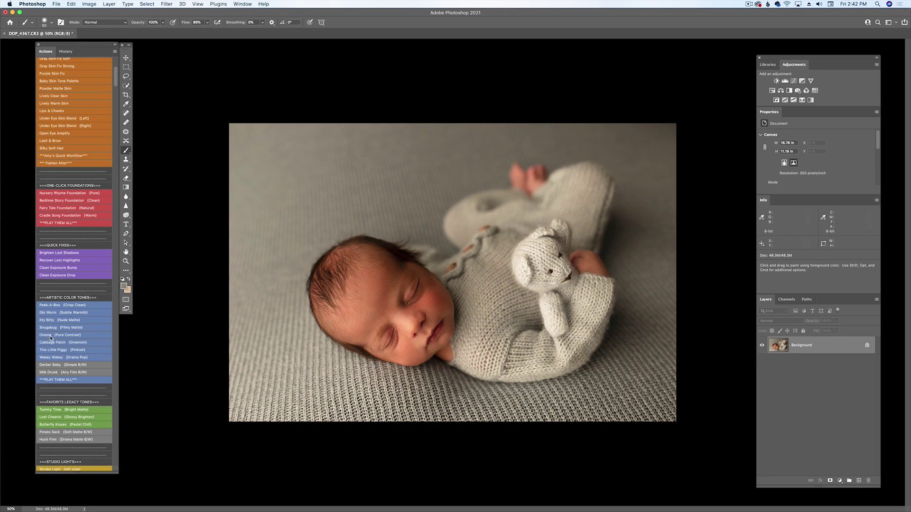
Step: Reapply the Cabbage Patch tone at 60% opacity and flatten it into the photo
left_click(69, 342)
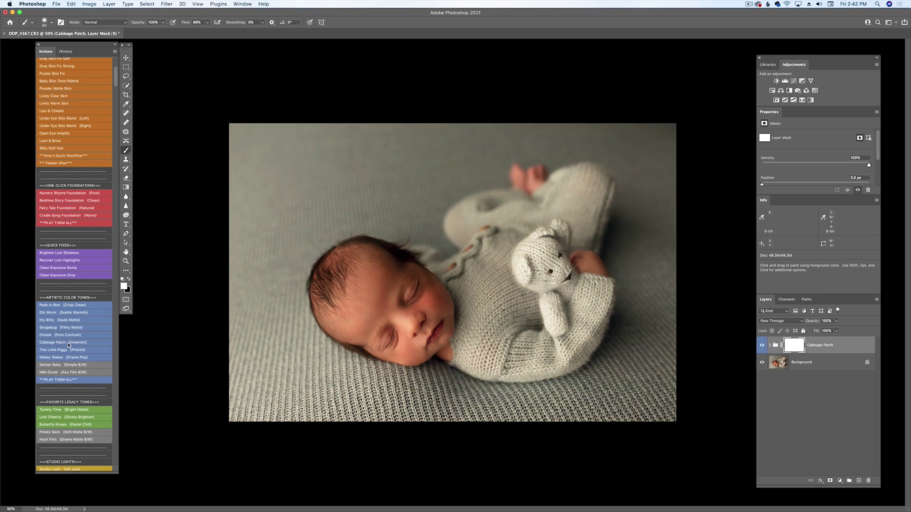
left_click(835, 321)
left_click_drag(838, 330, 822, 331)
left_click(78, 397)
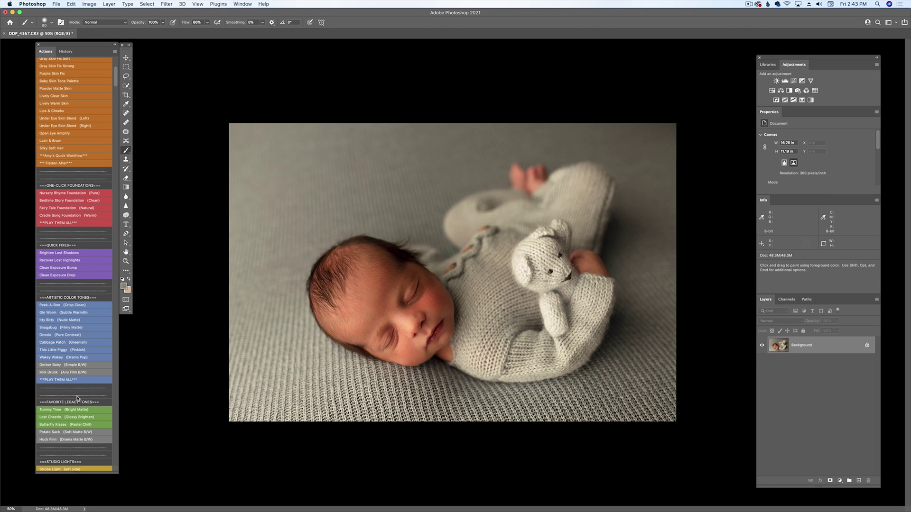
scroll(83, 406, "down", 3)
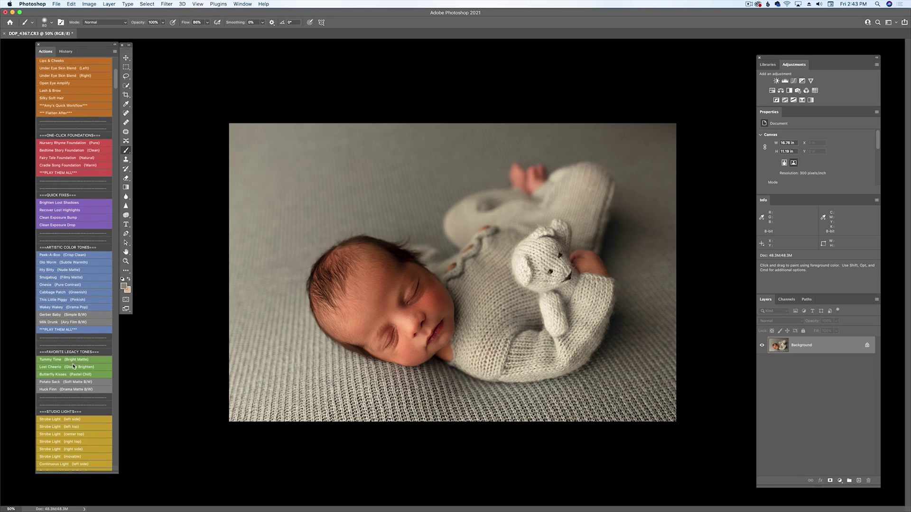
scroll(76, 371, "down", 5)
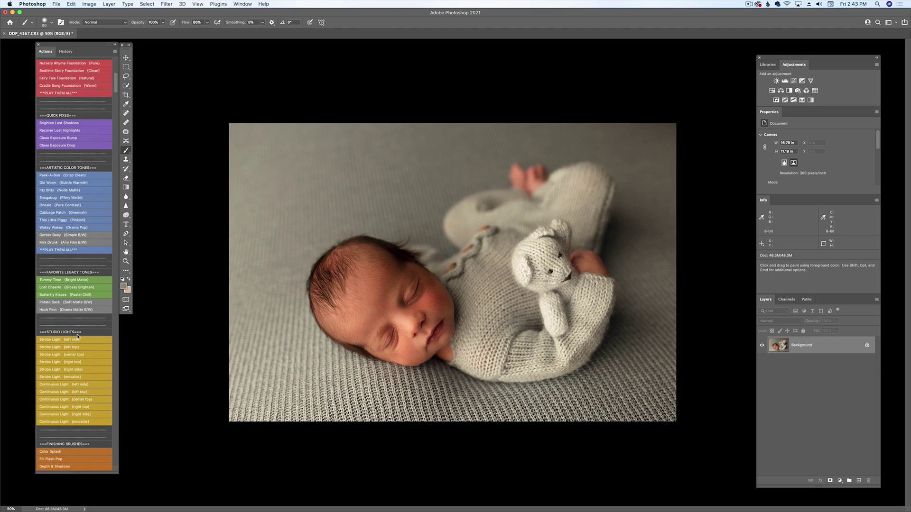
scroll(92, 399, "down", 3)
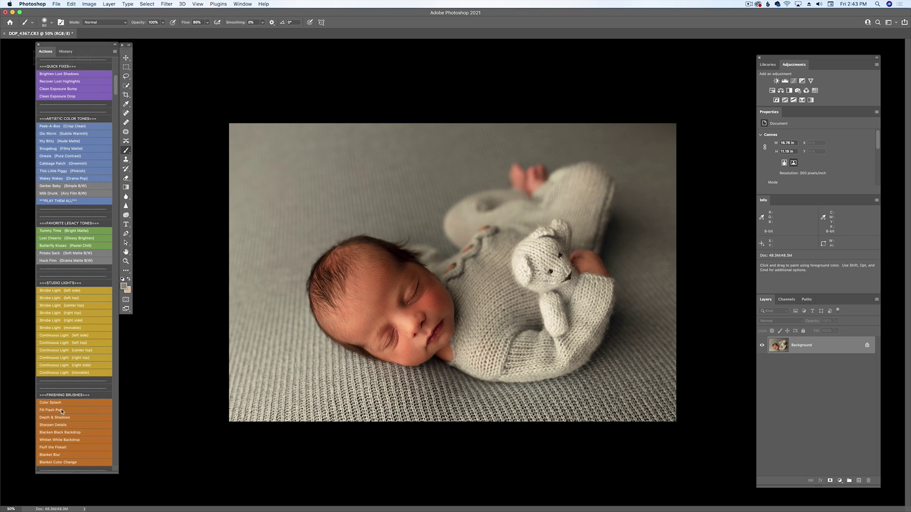
Step: Add a Fill Flash Pop group and paint it over the baby's face and body with an enlarged brush
left_click(61, 410)
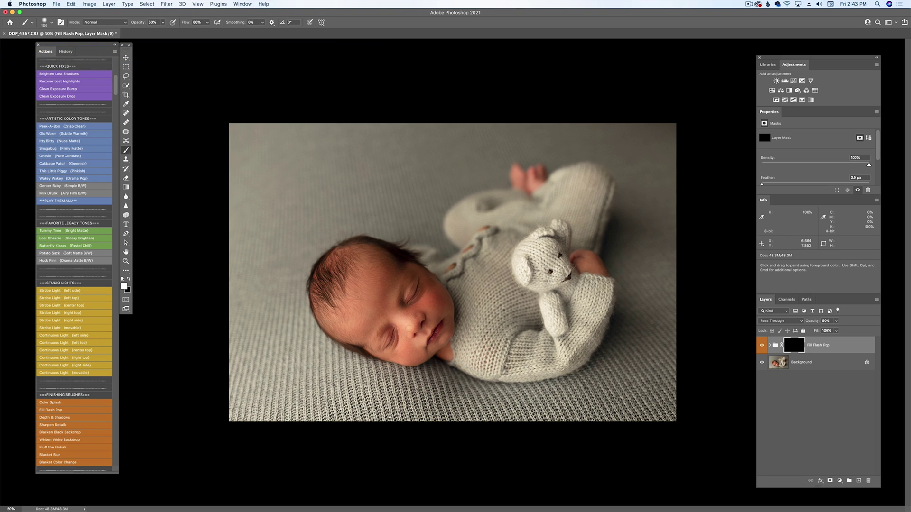
key("bracketright")
key("bracketright")
key("bracketright")
key("bracketright")
key("bracketright")
key("bracketright")
key("bracketright")
key("bracketright")
key("bracketright")
mouse_move(408, 310)
left_mouse_down()
mouse_move(403, 294)
mouse_move(413, 304)
mouse_move(512, 284)
mouse_move(520, 314)
left_mouse_up()
key("bracketleft")
key("bracketleft")
key("bracketleft")
key("bracketleft")
key("bracketleft")
key("bracketleft")
key("bracketleft")
key("bracketleft")
key("bracketleft")
key("bracketleft")
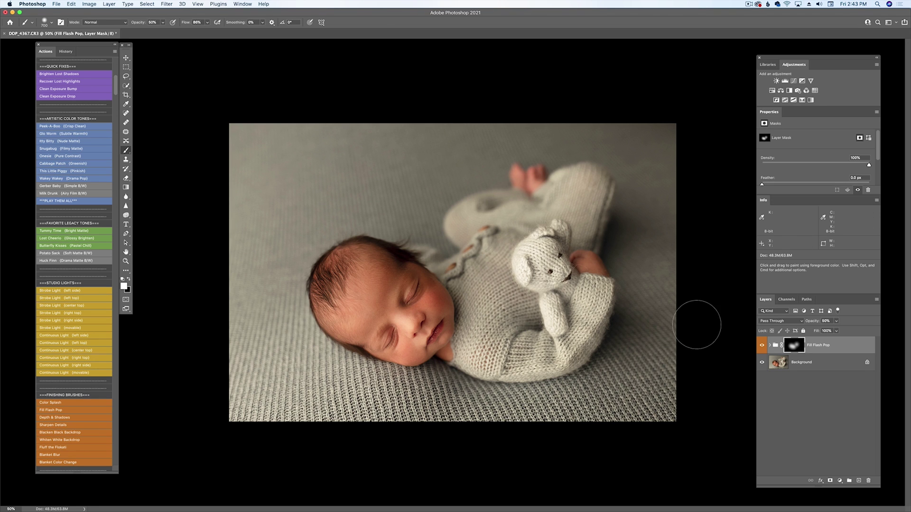
Step: Compare the photo with and without the flash, then merge the Fill Flash Pop into the photo
left_click(762, 345)
left_click(762, 346)
left_click(762, 345)
left_click(763, 346)
key("x")
key("bracketleft")
key("bracketleft")
key("bracketleft")
key("BackSpace")
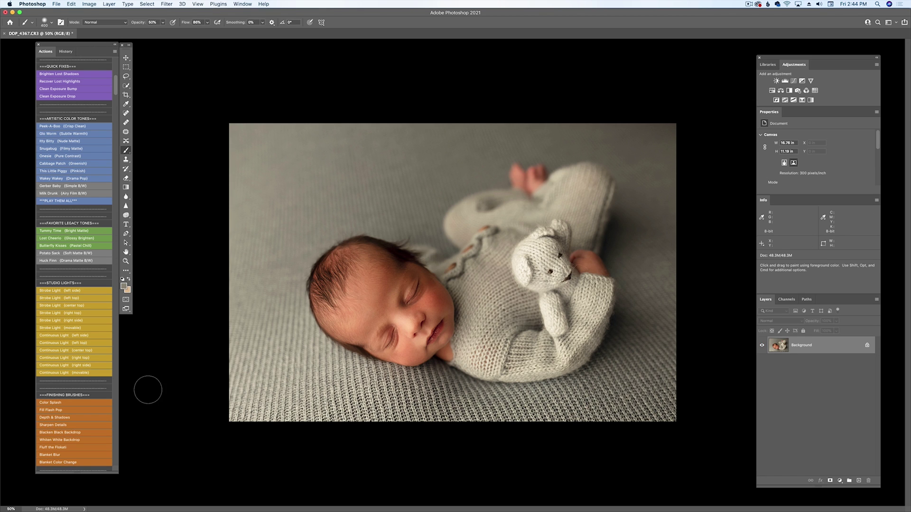
scroll(70, 388, "down", 2)
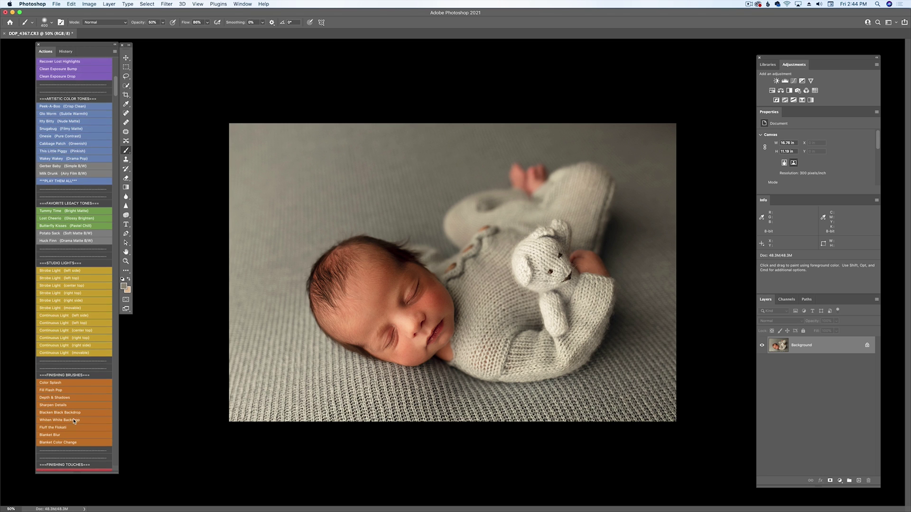
scroll(67, 408, "down", 4)
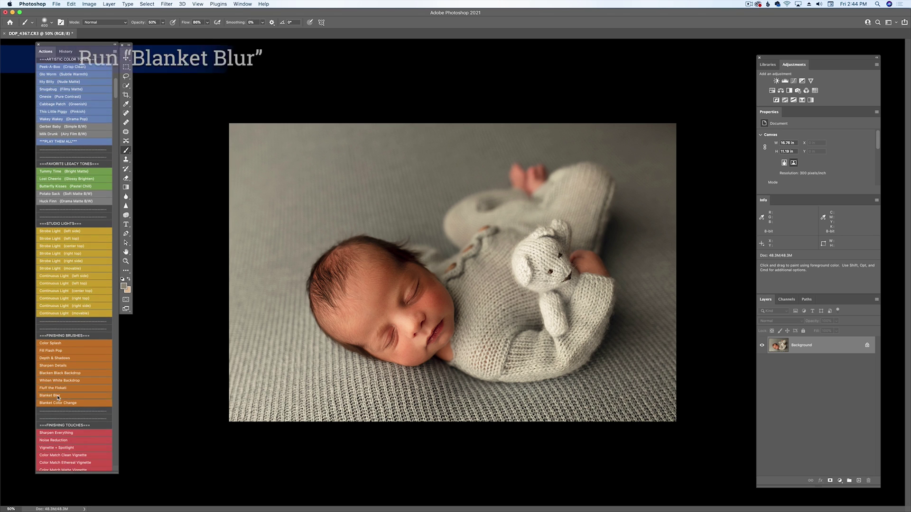
left_click(72, 395)
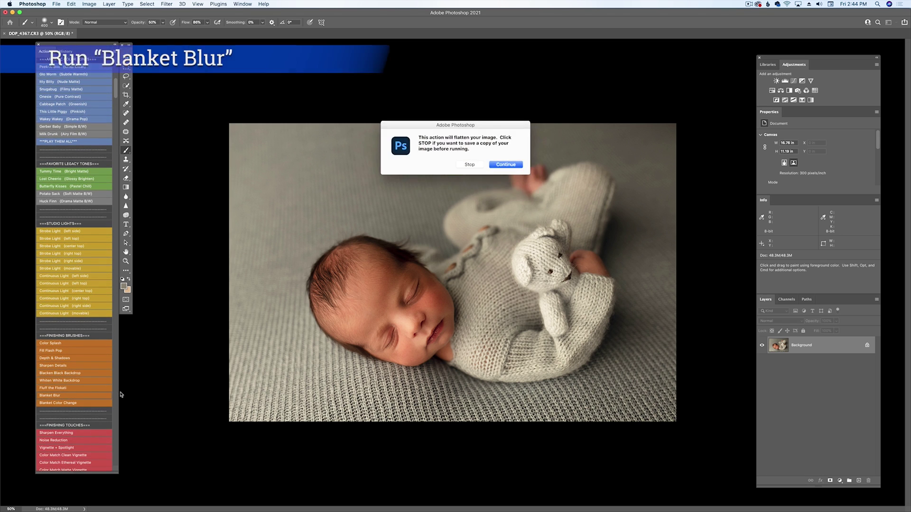
left_click(506, 164)
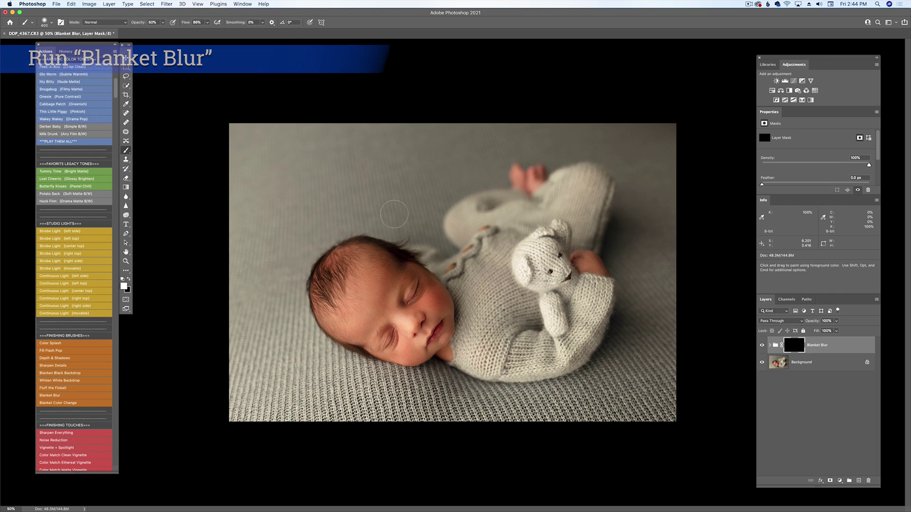
key("bracketright")
key("bracketright")
key("bracketright")
key("bracketright")
key("bracketright")
key("bracketright")
key("bracketright")
key("bracketright")
mouse_move(681, 193)
left_mouse_down()
mouse_move(677, 368)
mouse_move(625, 420)
mouse_move(459, 435)
mouse_move(251, 414)
mouse_move(225, 324)
mouse_move(222, 217)
mouse_move(312, 133)
mouse_move(365, 138)
mouse_move(339, 163)
mouse_move(425, 122)
mouse_move(464, 116)
mouse_move(457, 124)
mouse_move(522, 195)
mouse_move(681, 186)
mouse_move(650, 132)
mouse_move(603, 112)
mouse_move(529, 151)
mouse_move(686, 245)
left_mouse_up()
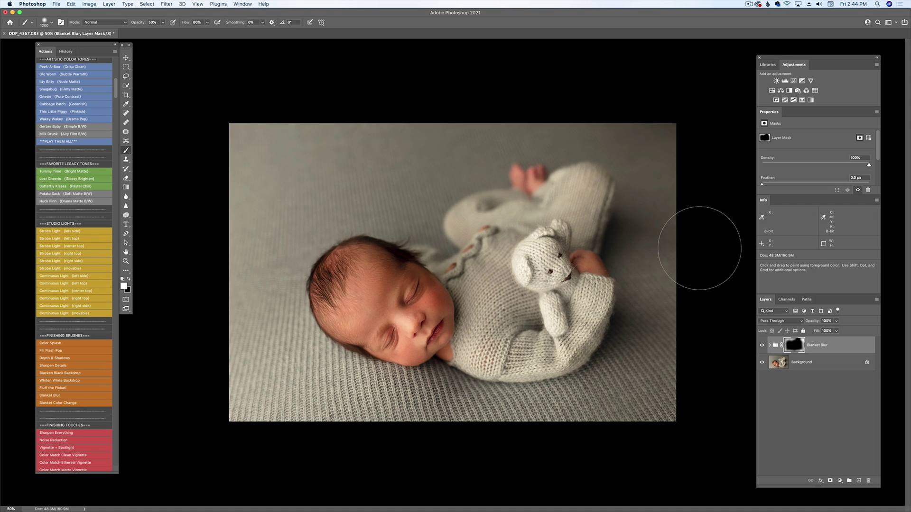
left_click(835, 320)
left_click_drag(837, 330, 825, 331)
key("super+shift+e")
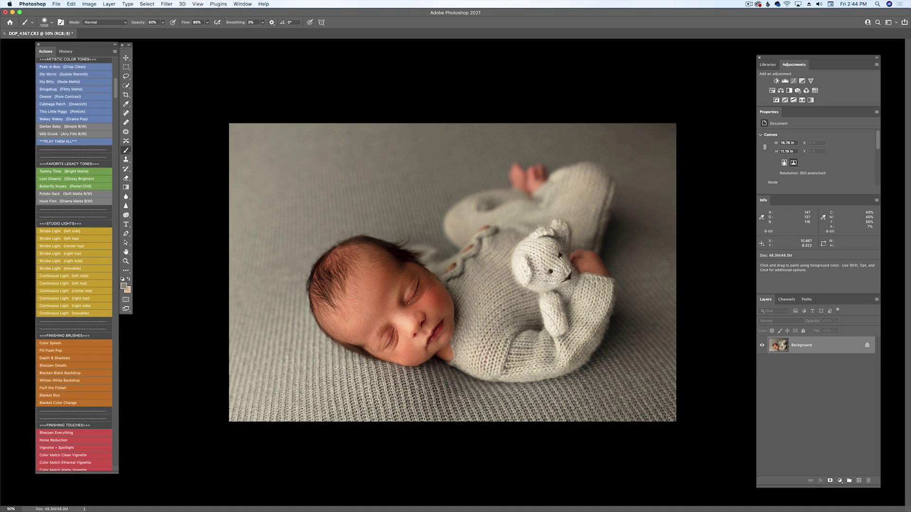
scroll(86, 402, "down", 5)
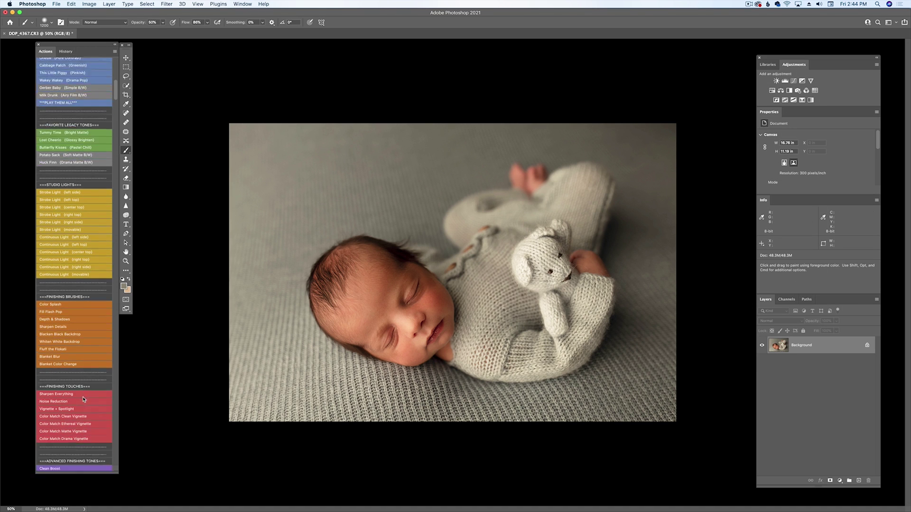
scroll(83, 367, "down", 1)
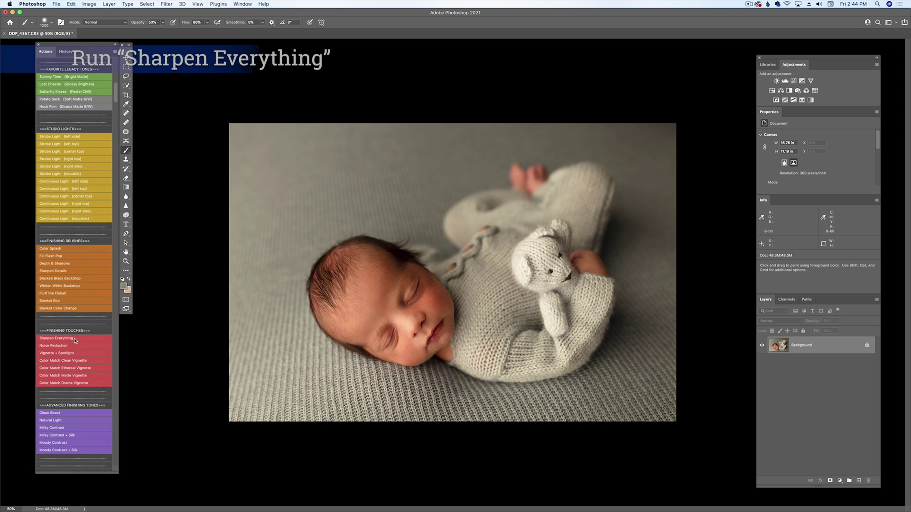
left_click(105, 340)
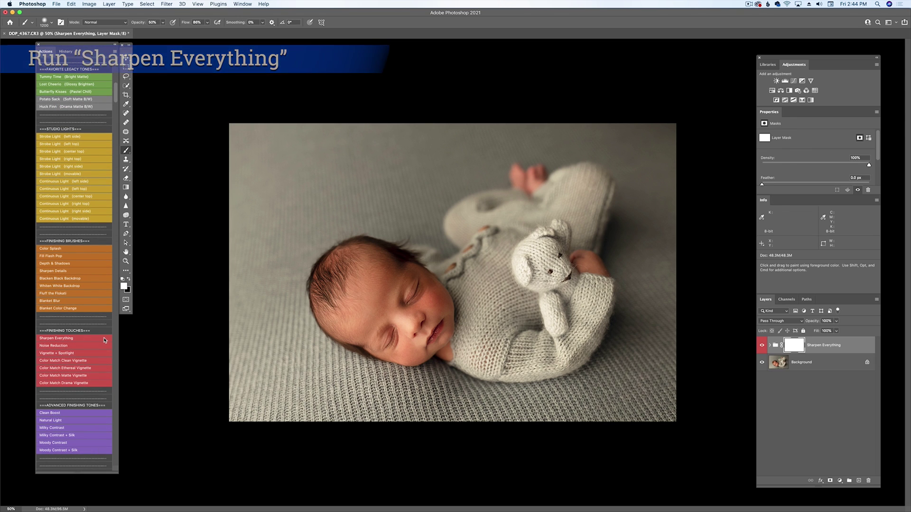
scroll(68, 397, "down", 2)
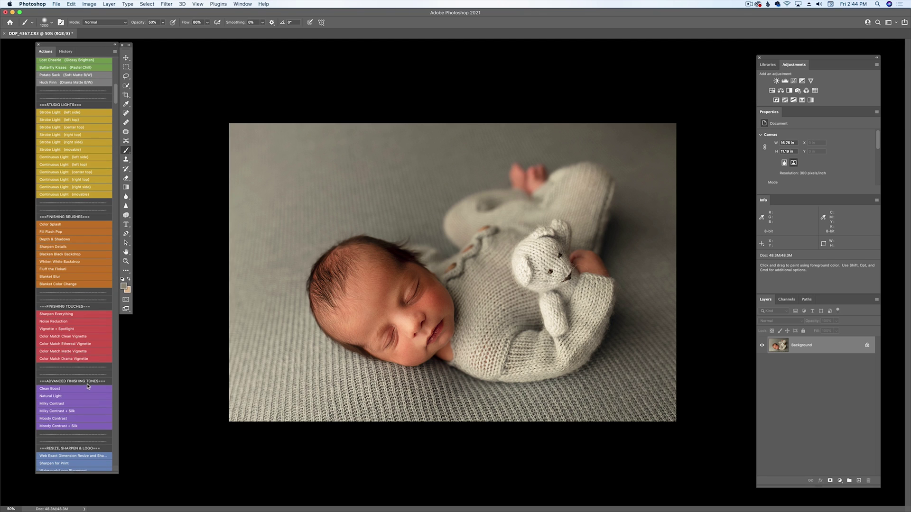
left_click(61, 397)
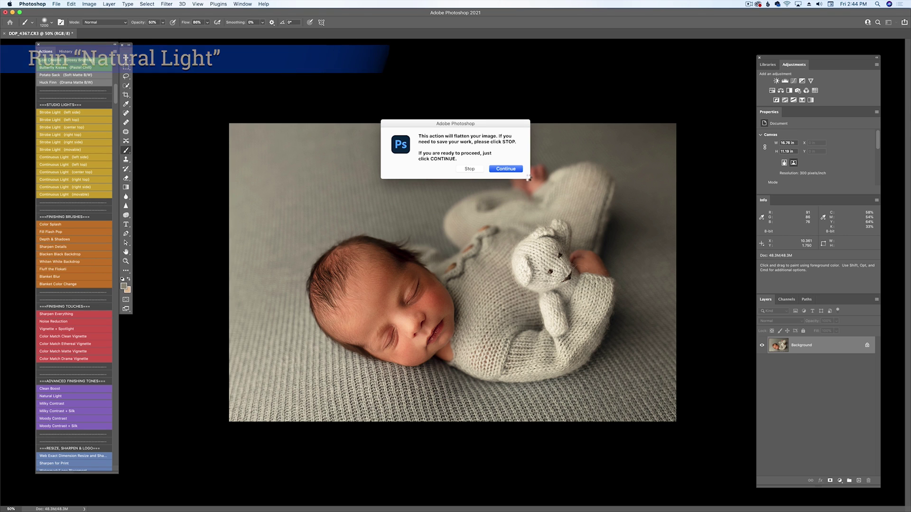
key("Return")
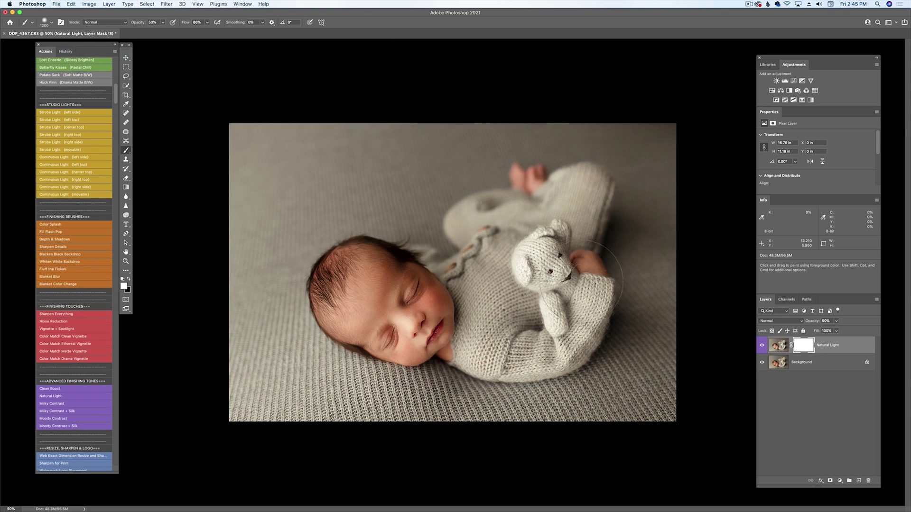
left_click(763, 346)
left_click(762, 346)
left_click(837, 321)
left_click(808, 347)
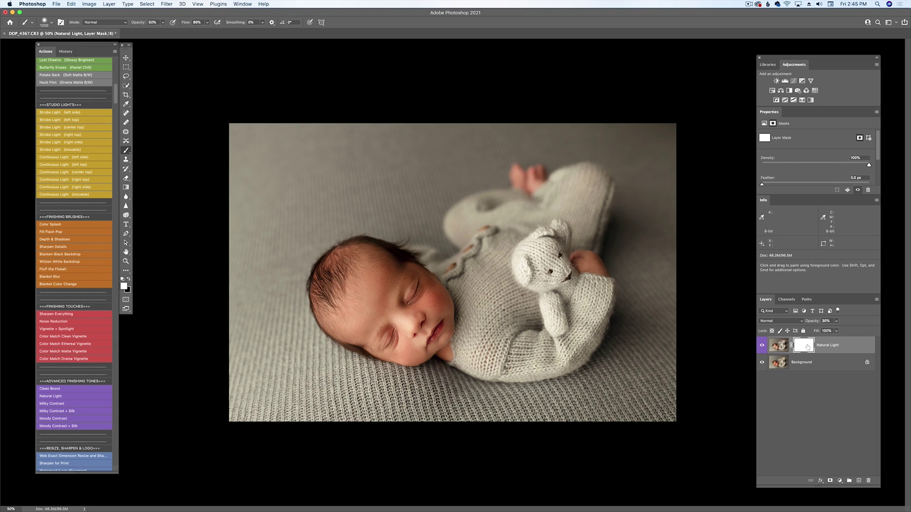
key("super+i")
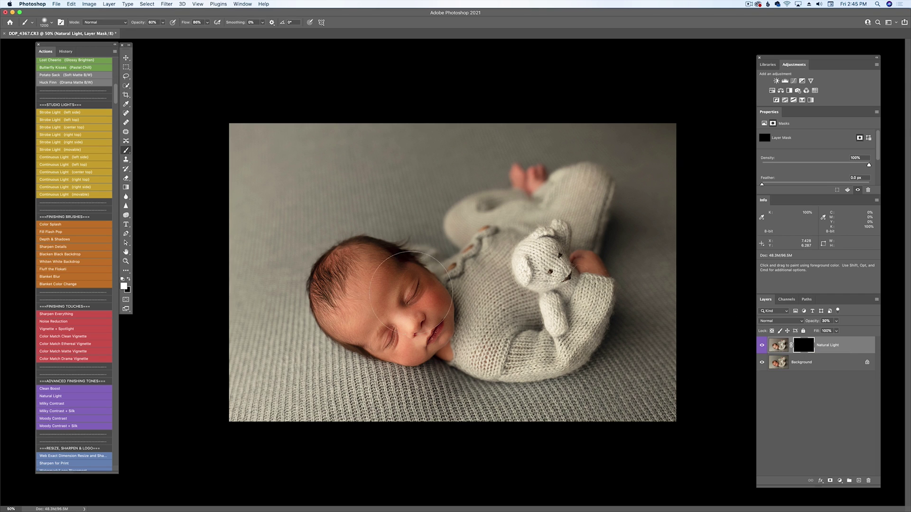
key("bracketright")
key("bracketright")
mouse_move(412, 313)
left_mouse_down()
mouse_move(380, 296)
mouse_move(429, 315)
left_mouse_up()
key("alt+BackSpace")
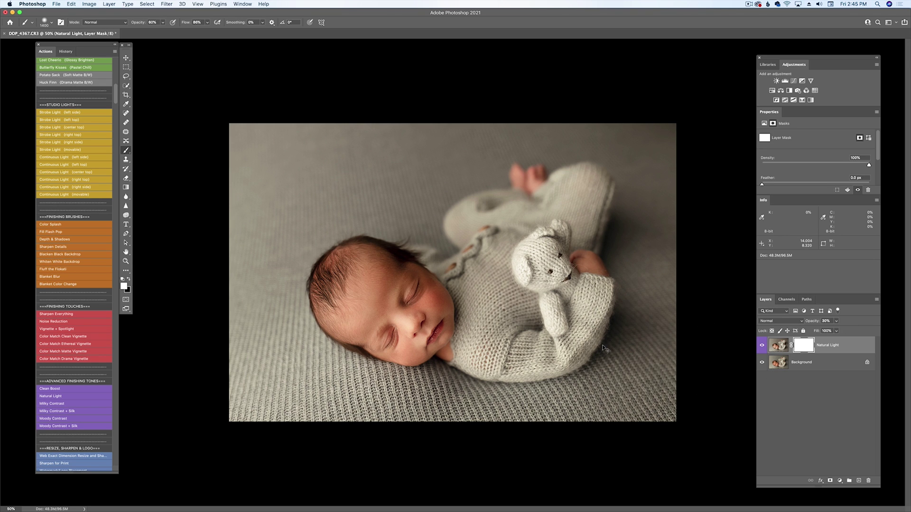
key("BackSpace")
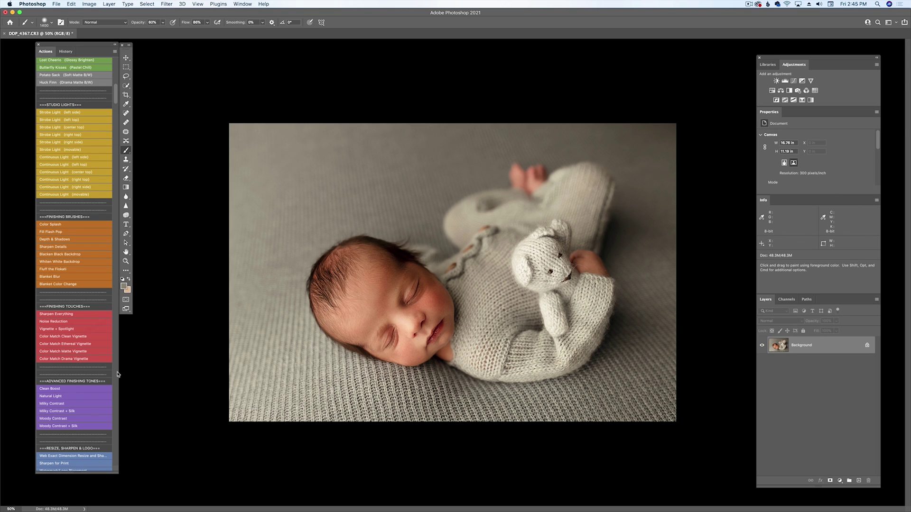
Step: Run the Color Match Drama Vignette action, sampling the sweater and choosing a light blue fill
scroll(95, 323, "down", 3)
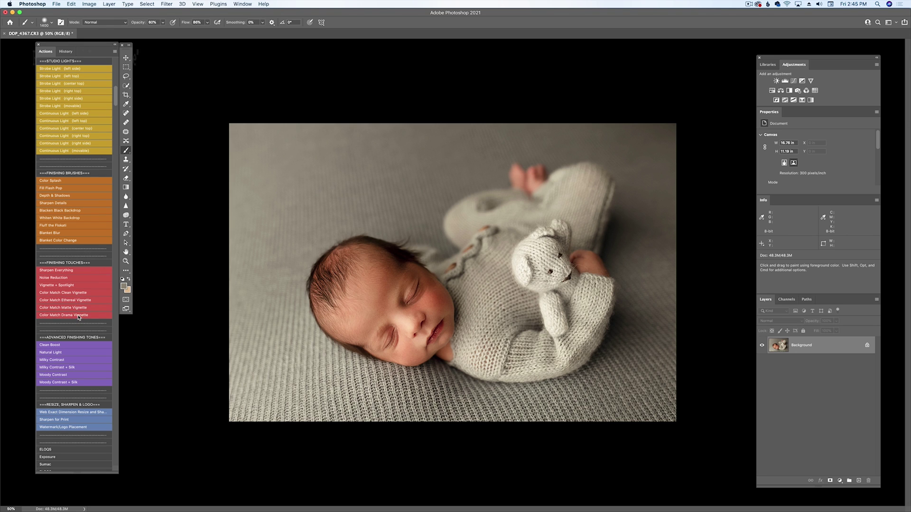
left_click(79, 315)
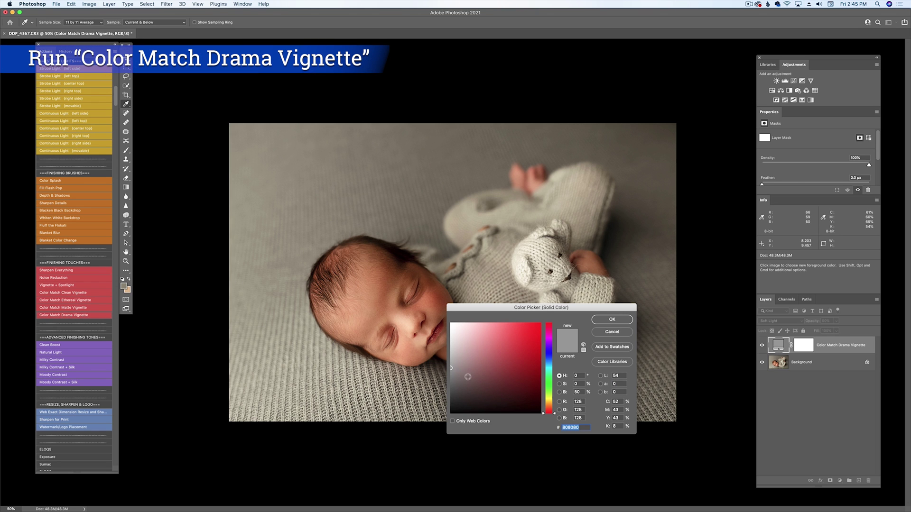
left_click(440, 235)
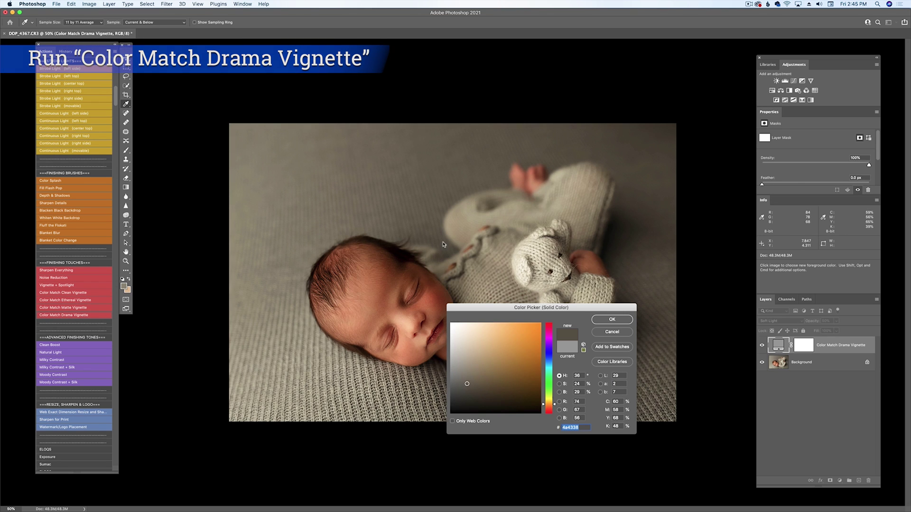
left_click(473, 389)
left_click_drag(544, 406, 544, 357)
left_click(484, 338)
left_click_drag(485, 338, 484, 339)
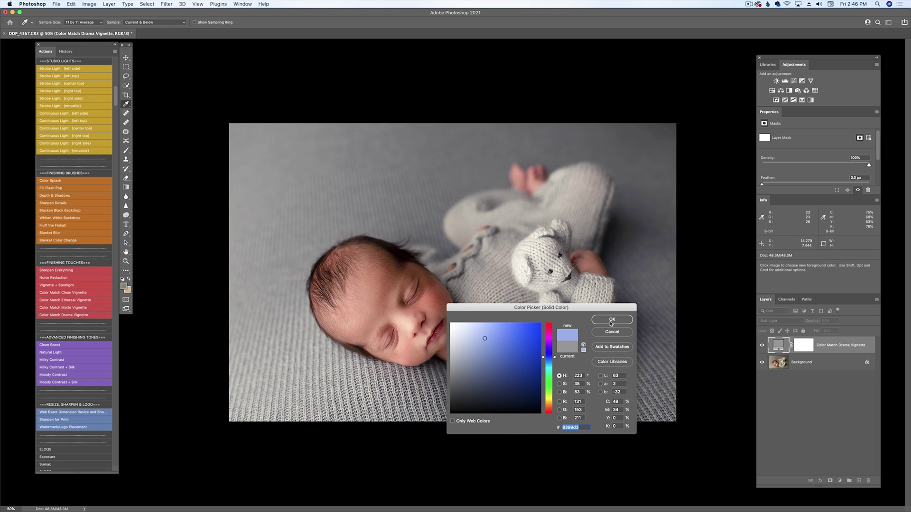
left_click(611, 319)
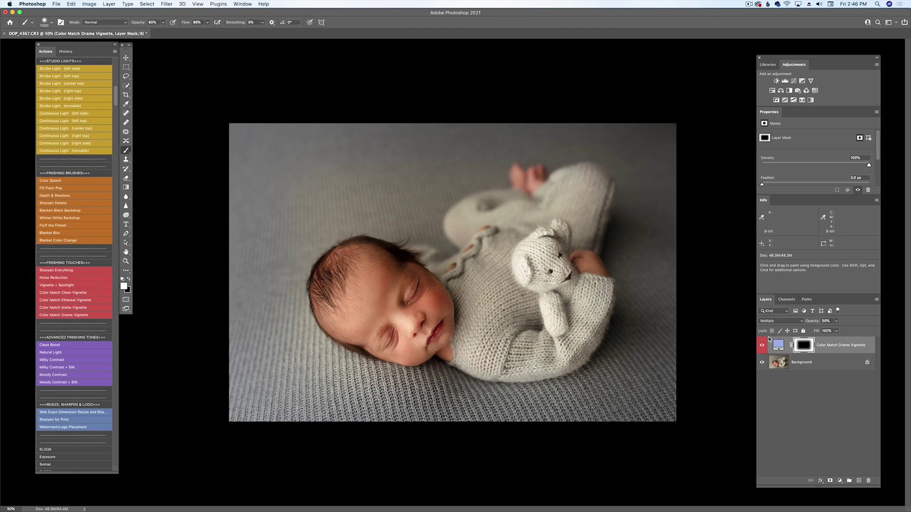
Step: Refine the vignette fill to a paler blue and compare it with the vignette hidden
double_click(778, 345)
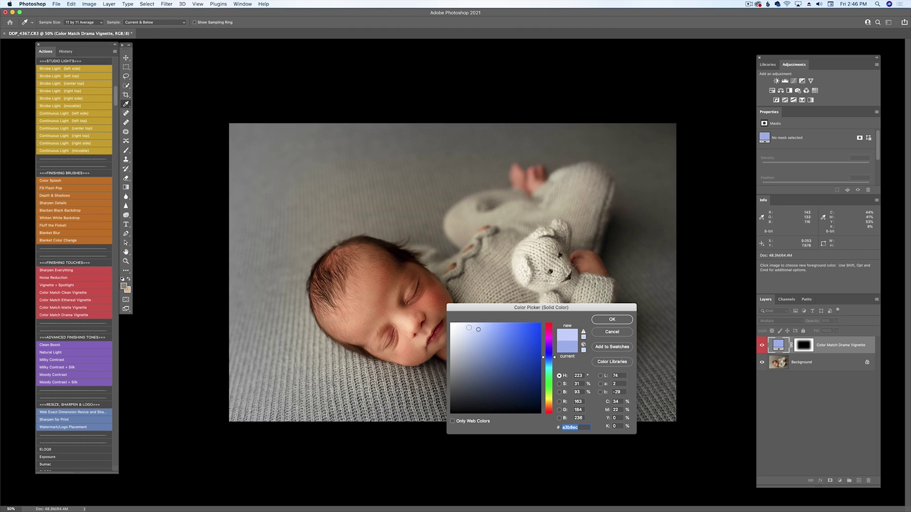
left_click(468, 328)
left_click(612, 319)
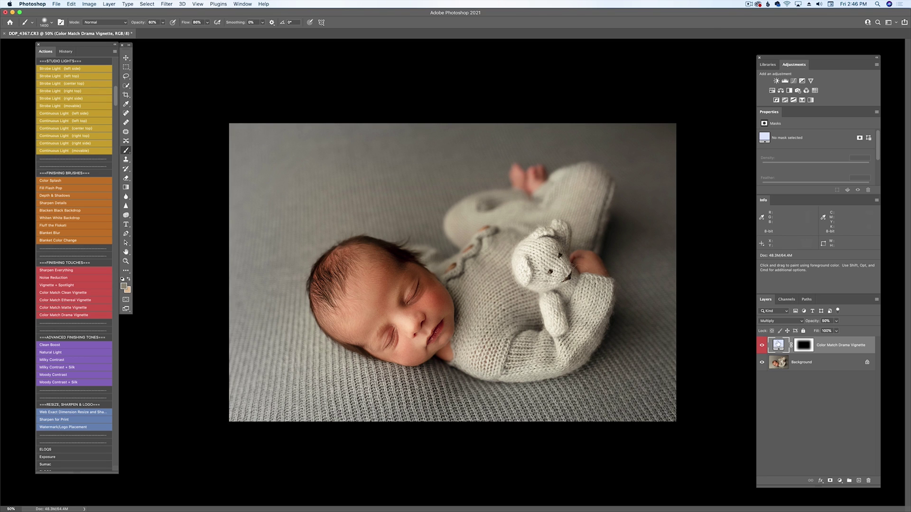
double_click(778, 345)
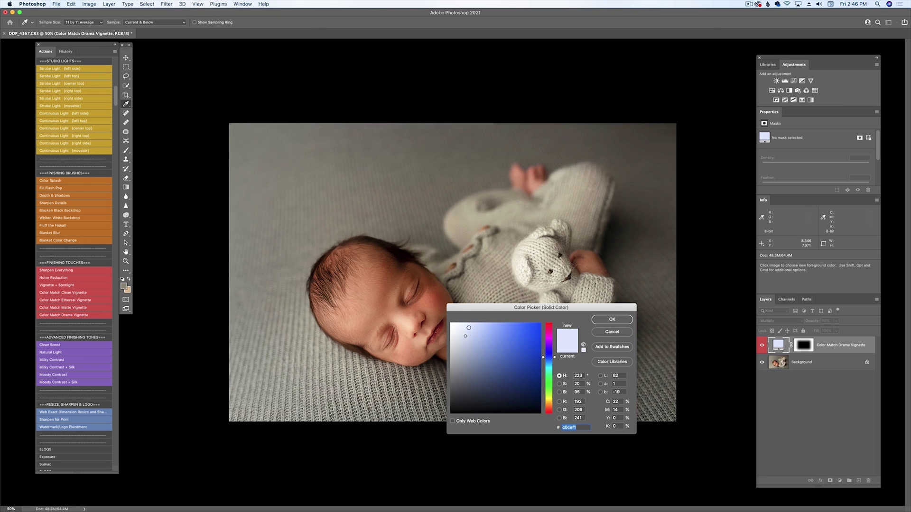
left_click(475, 326)
left_click(612, 319)
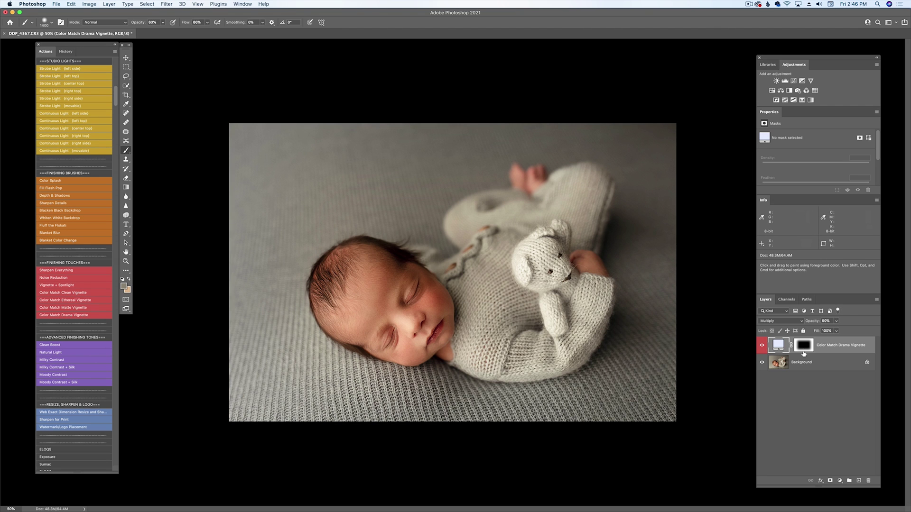
left_click(762, 345)
left_click(762, 345)
left_click(762, 345)
left_click(762, 345)
Step: Flatten the vignette, then crop the photo rotated about 1° with Content-Aware filling the corners
key("Delete")
key("super+minus")
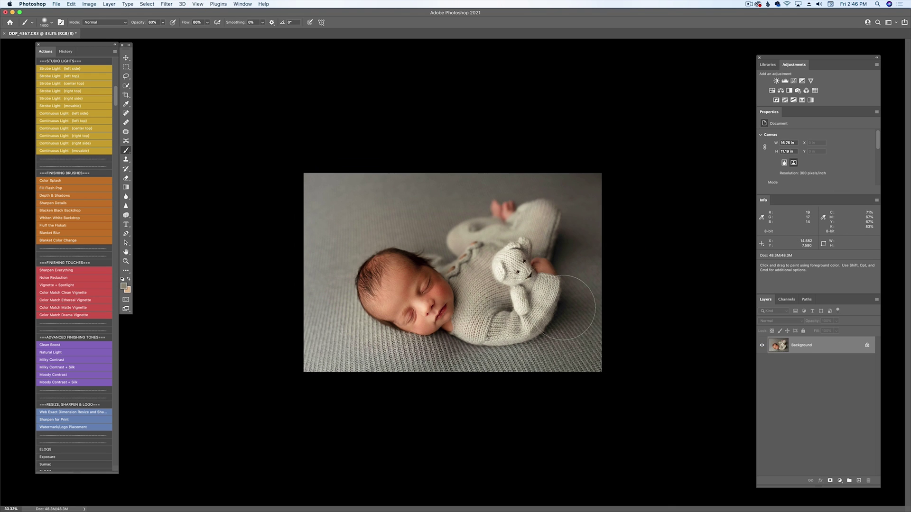
left_click(126, 95)
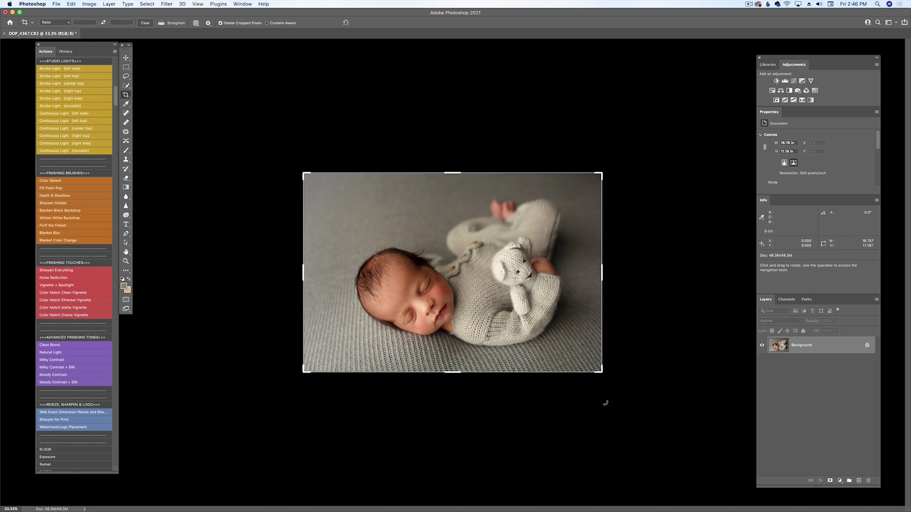
left_click_drag(613, 401, 605, 399)
left_click_drag(309, 369, 319, 363)
left_click_drag(454, 178, 455, 175)
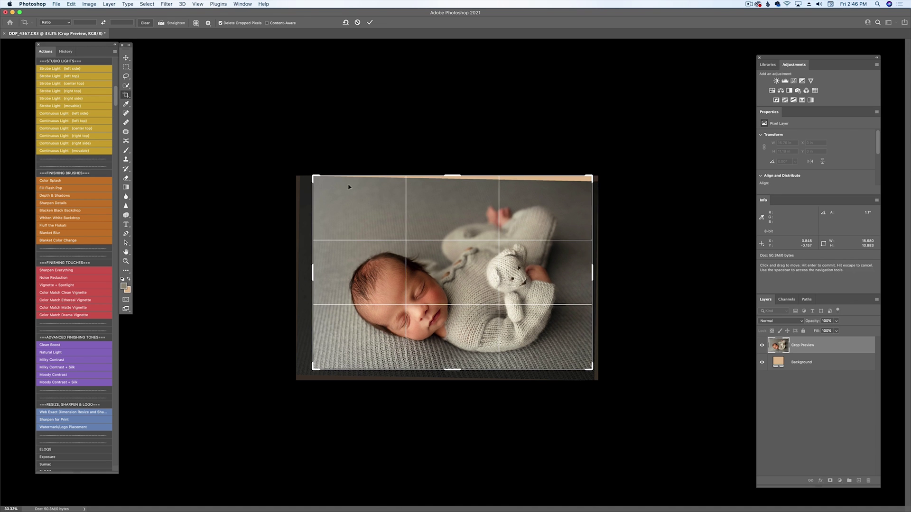
left_click(267, 23)
key("Return")
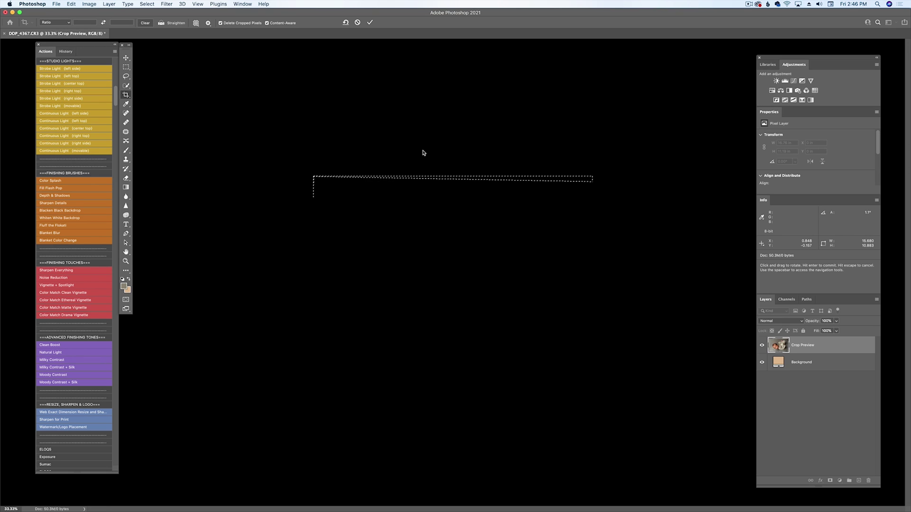